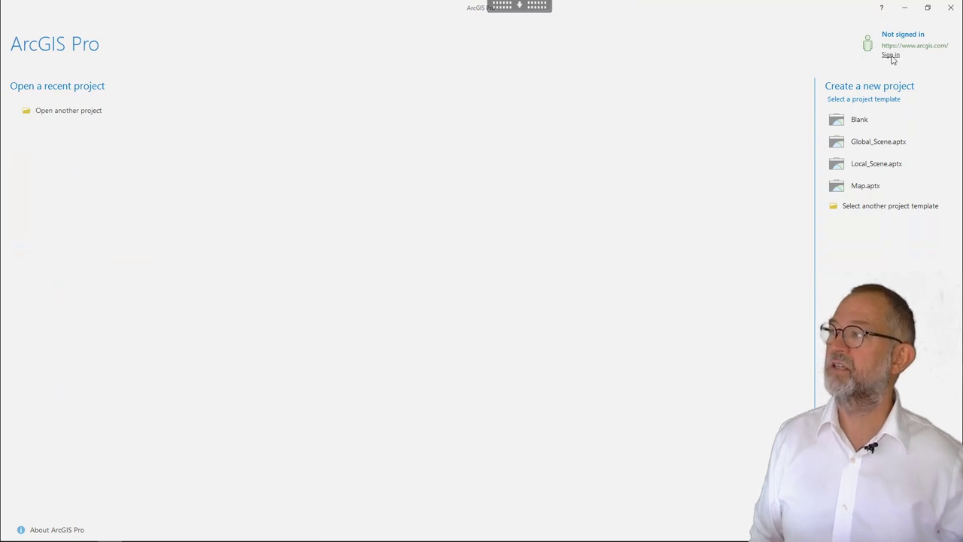
# Step: Begin signing in to the university's ArcGIS Online account from the ArcGIS Pro start page
pyautogui.click(891, 56)
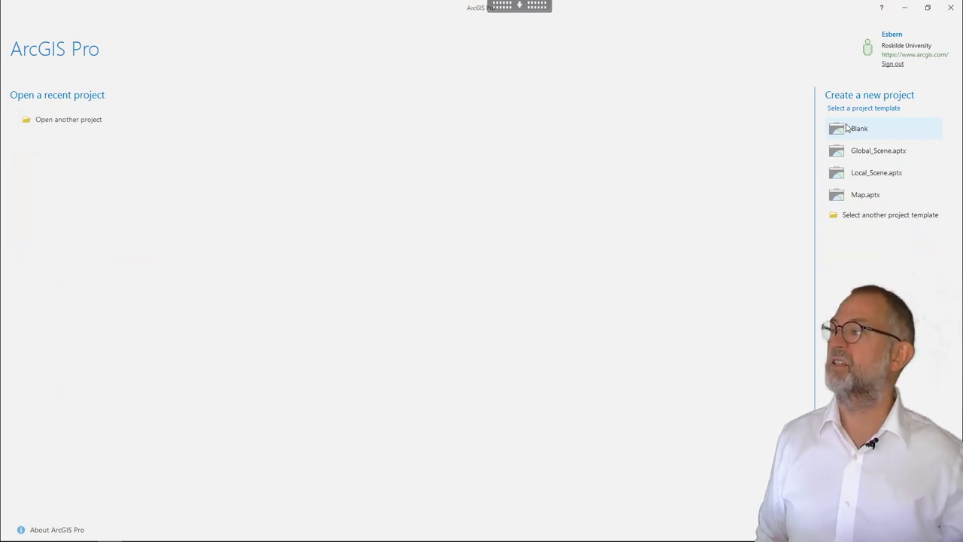
# Step: Create a project from the Blank template named 'art in space'
pyautogui.click(847, 128)
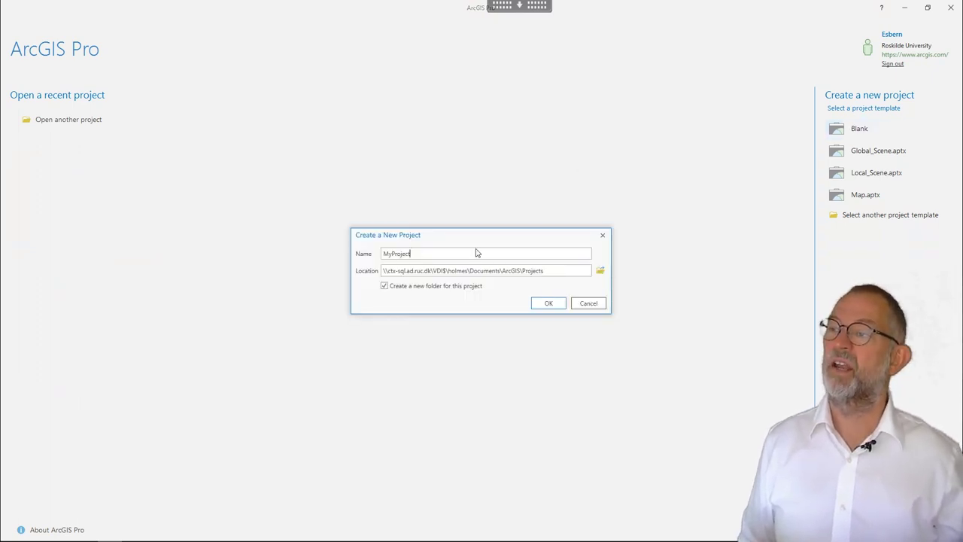
pyautogui.doubleClick(390, 254)
pyautogui.write('art')
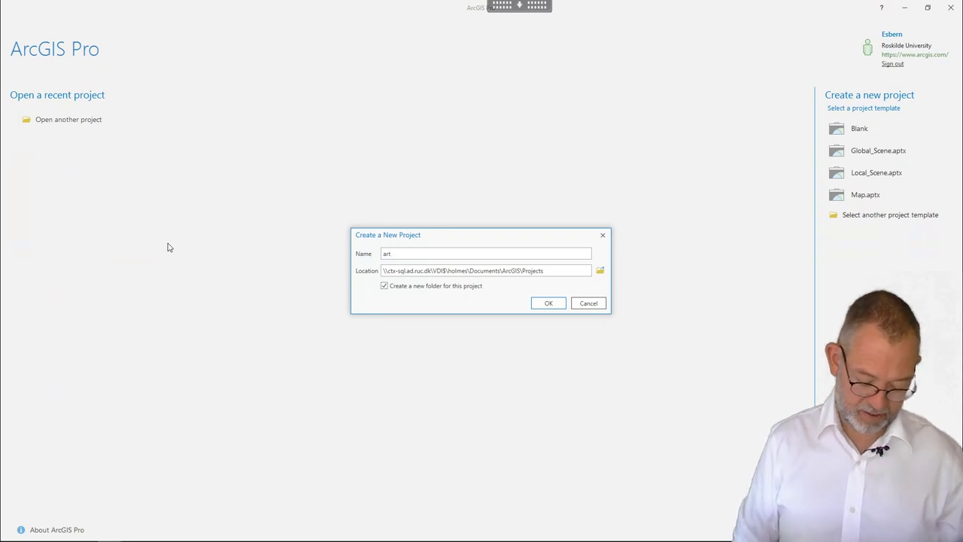
pyautogui.write(' in s')
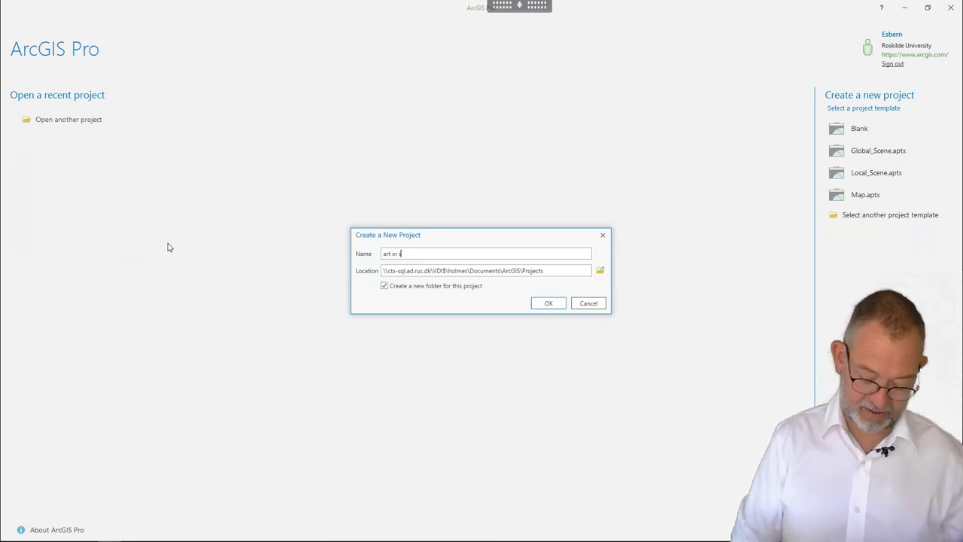
pyautogui.write('pascw')
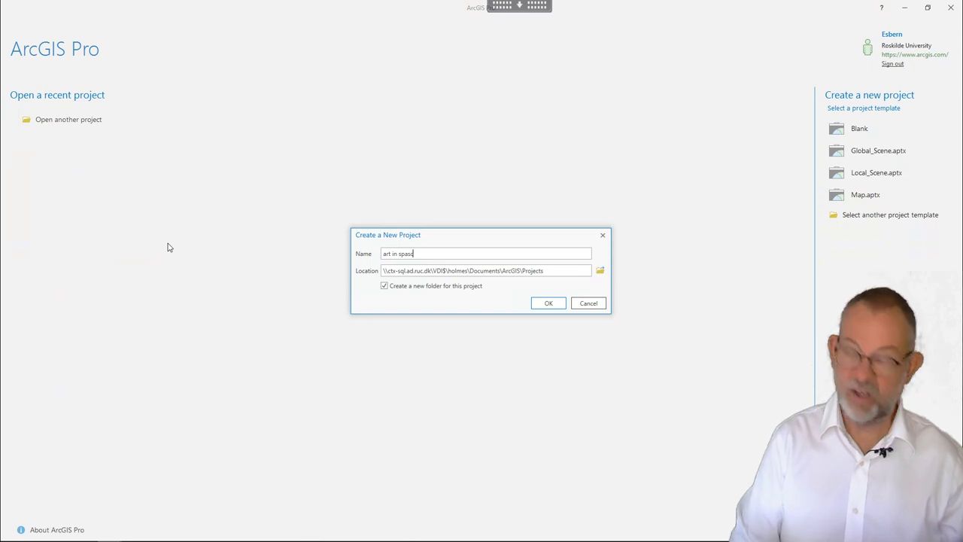
pyautogui.press('BackSpace')
pyautogui.press('BackSpace')
pyautogui.press('BackSpace')
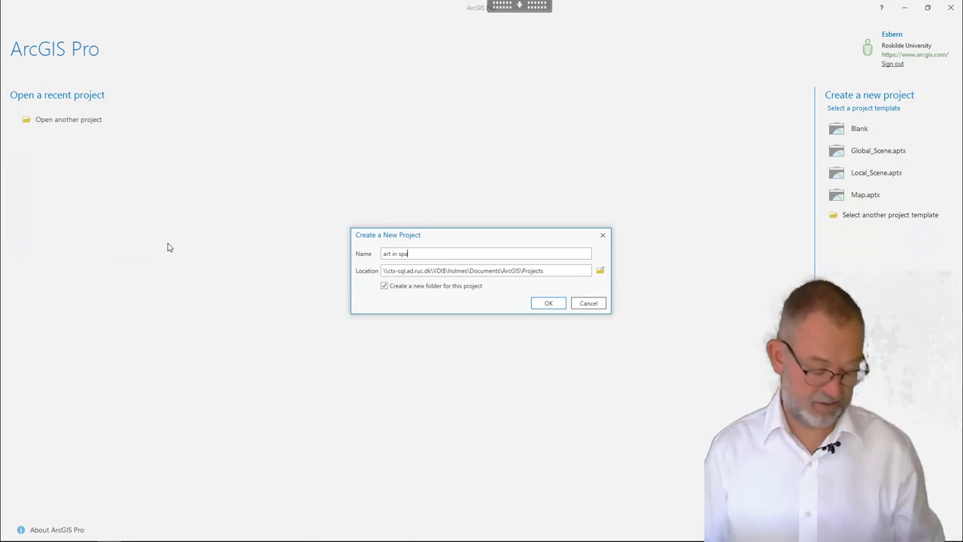
pyautogui.write('ce')
pyautogui.press('Return')
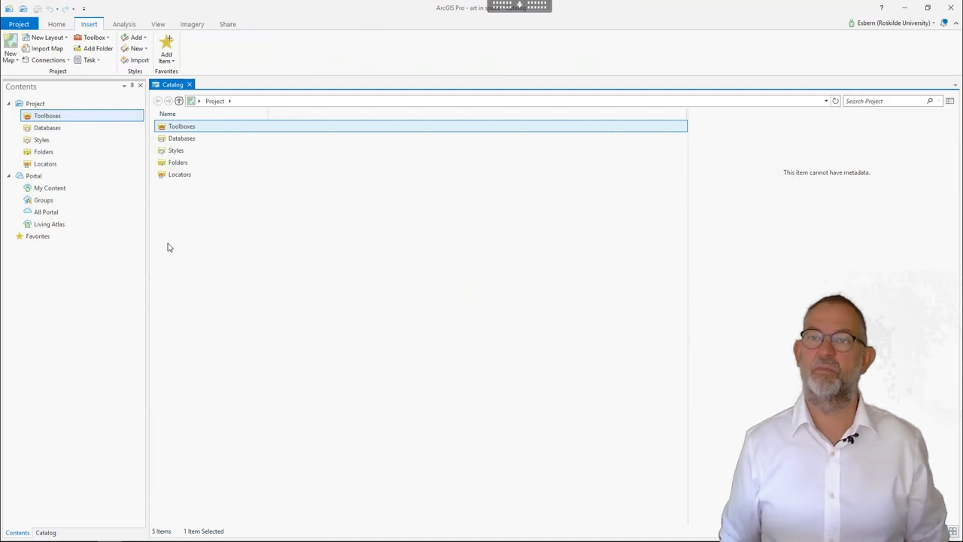
# Step: Expand Databases in the Catalog pane to reveal art in space.gdb
pyautogui.click(167, 247)
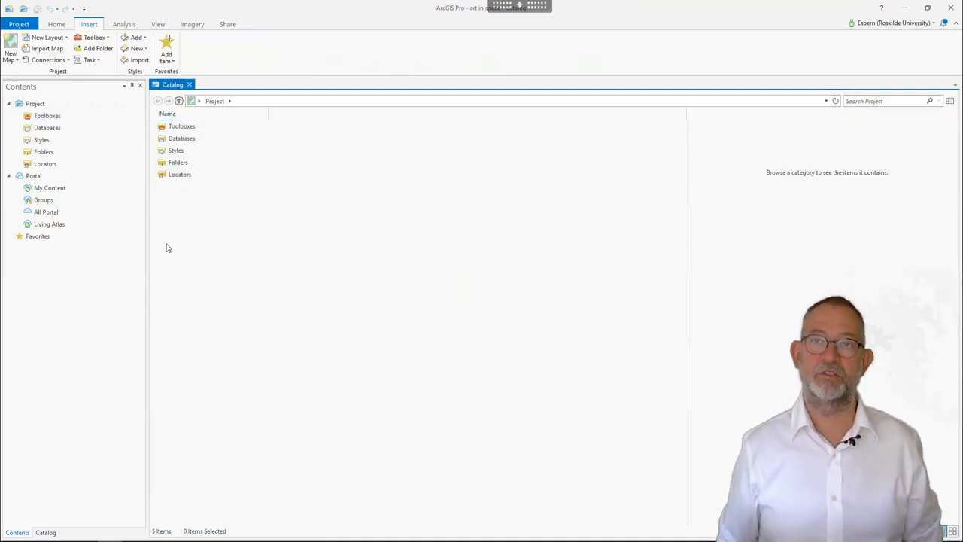
pyautogui.click(32, 131)
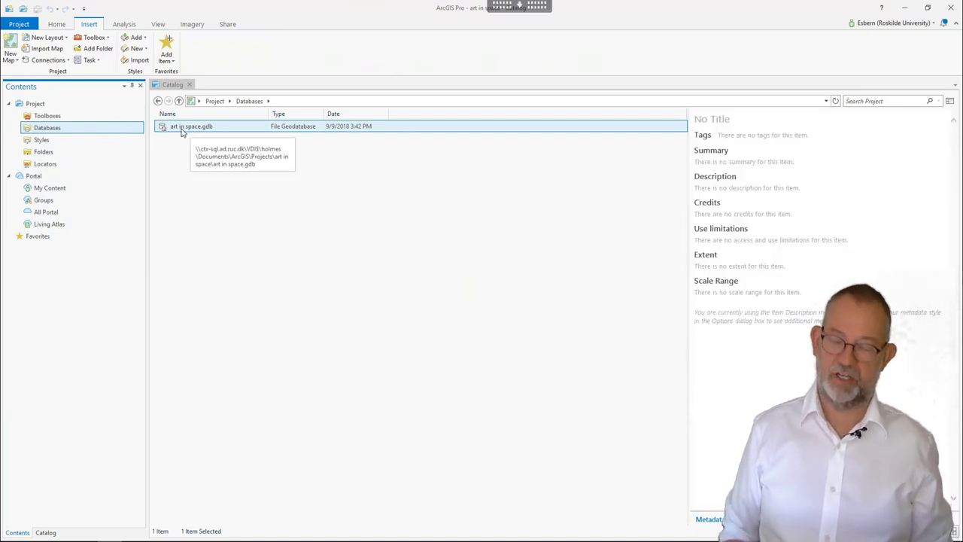
# Step: Launch New > Feature Class on the art in space.gdb geodatabase
pyautogui.rightClick(181, 131)
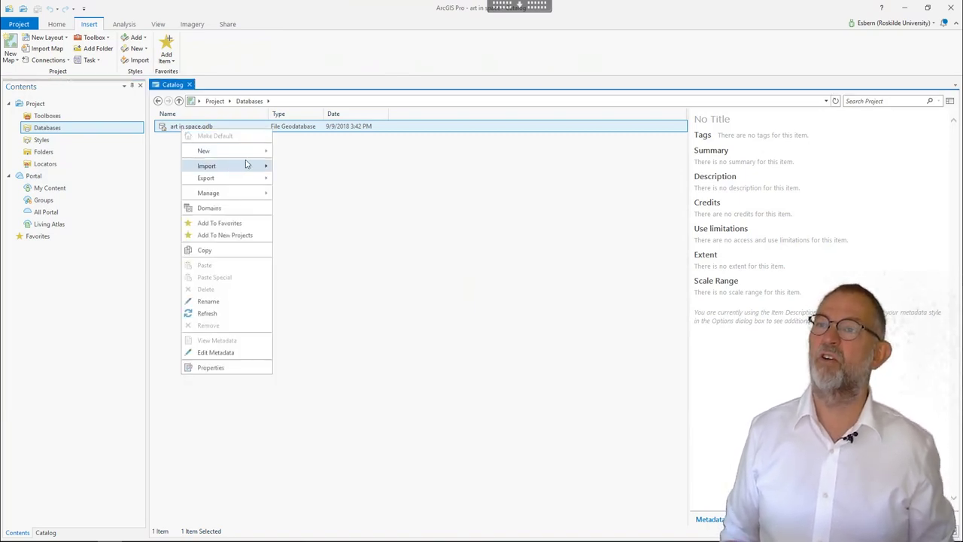
pyautogui.moveTo(248, 153)
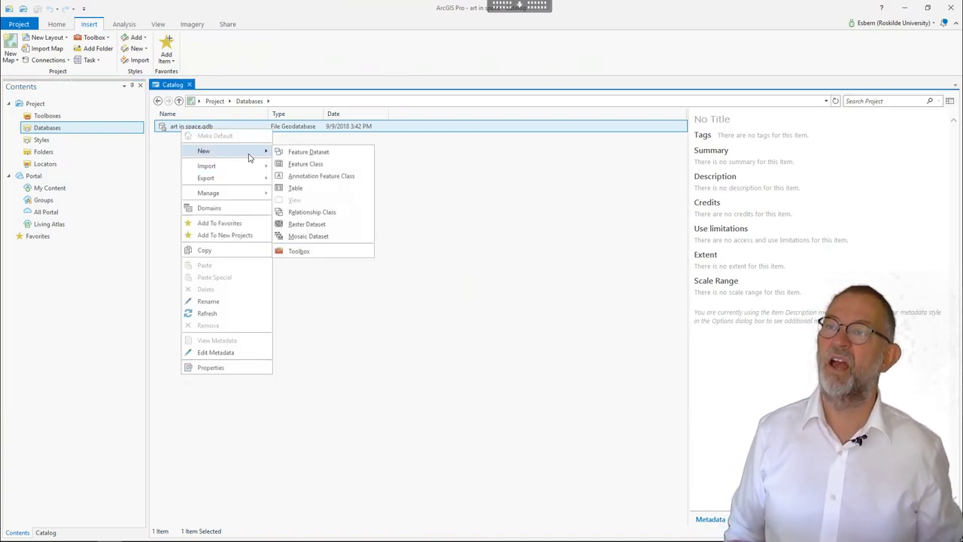
pyautogui.click(323, 164)
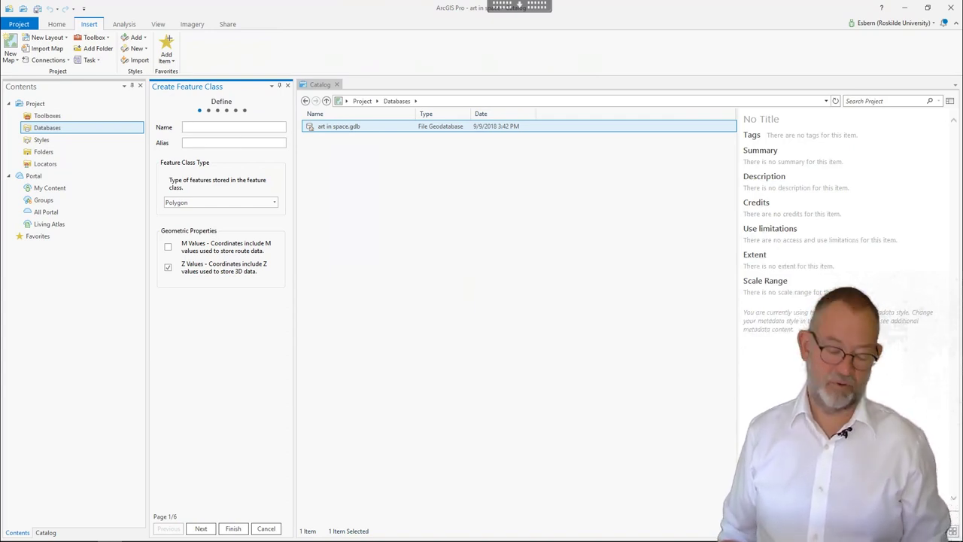
# Step: Name the feature class 'art', set its type to Point, and turn off Z values
pyautogui.write('art')
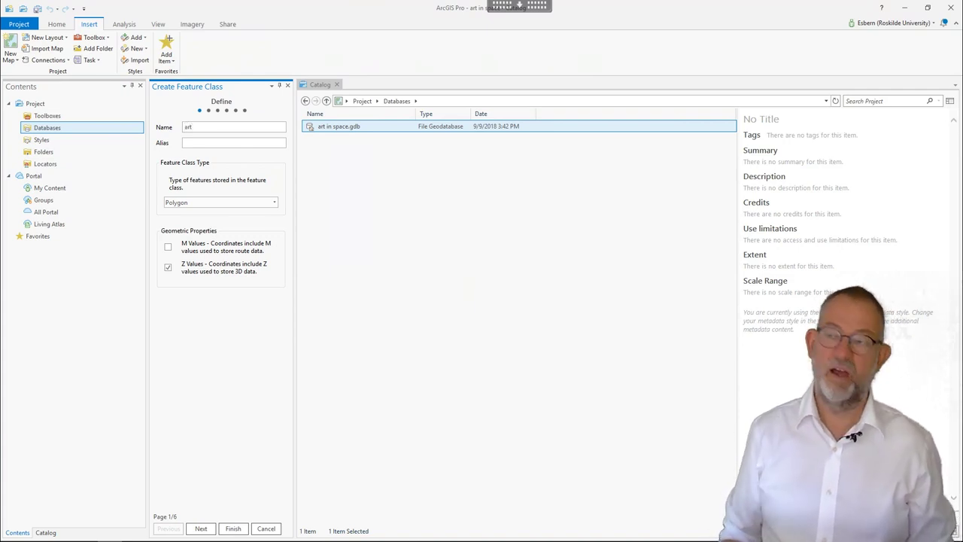
pyautogui.click(208, 204)
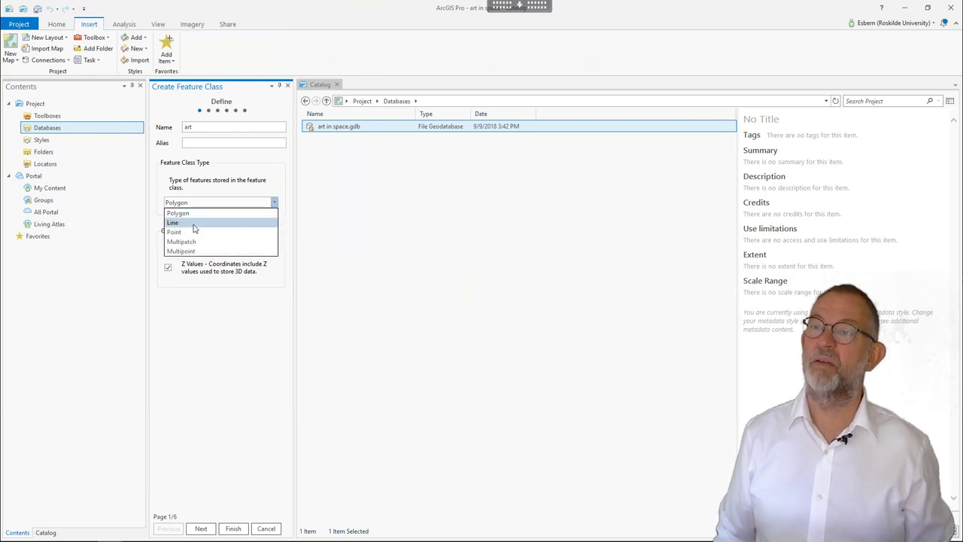
pyautogui.click(194, 233)
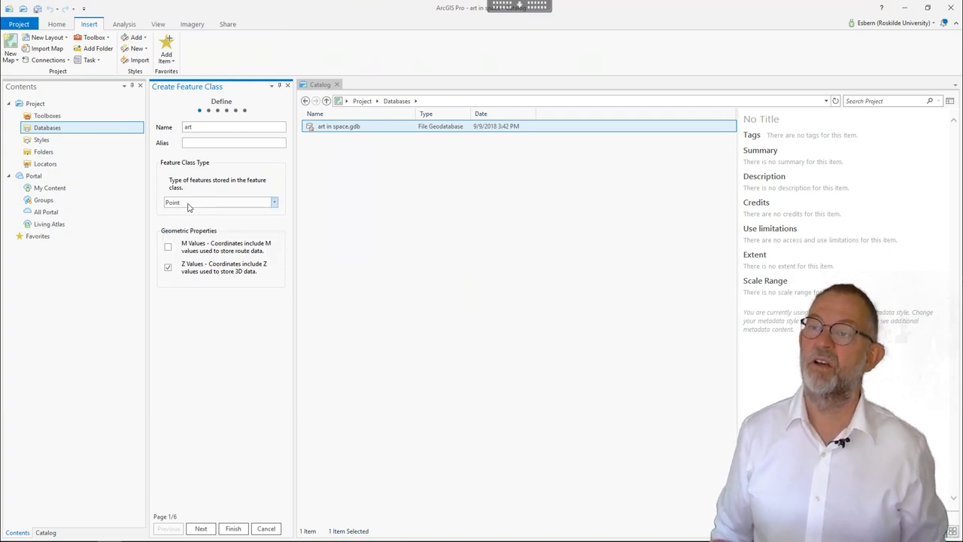
pyautogui.click(168, 268)
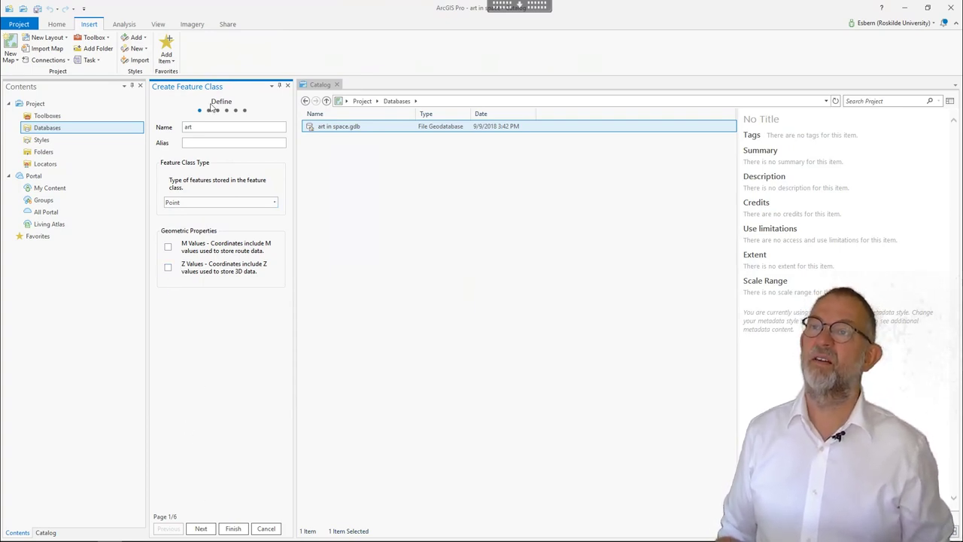
pyautogui.doubleClick(188, 127)
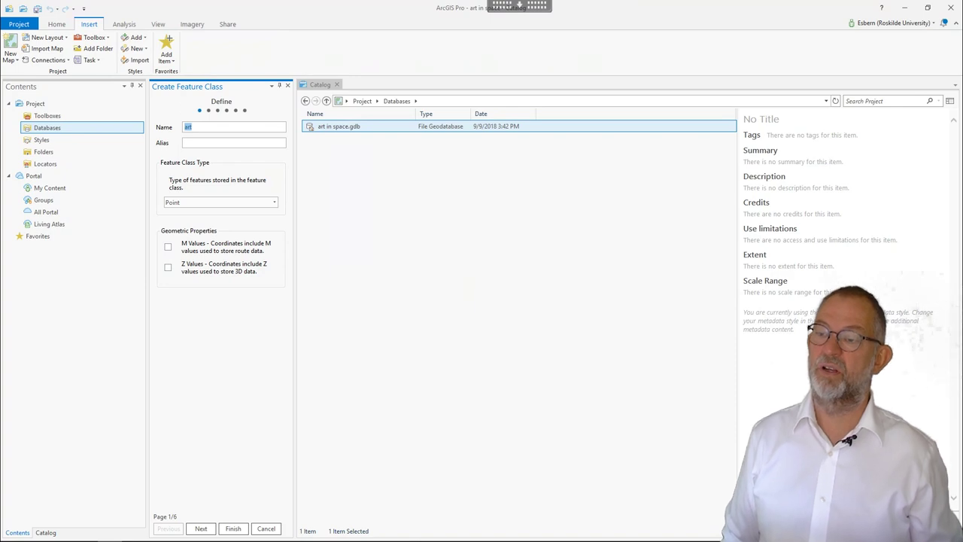
pyautogui.click(234, 529)
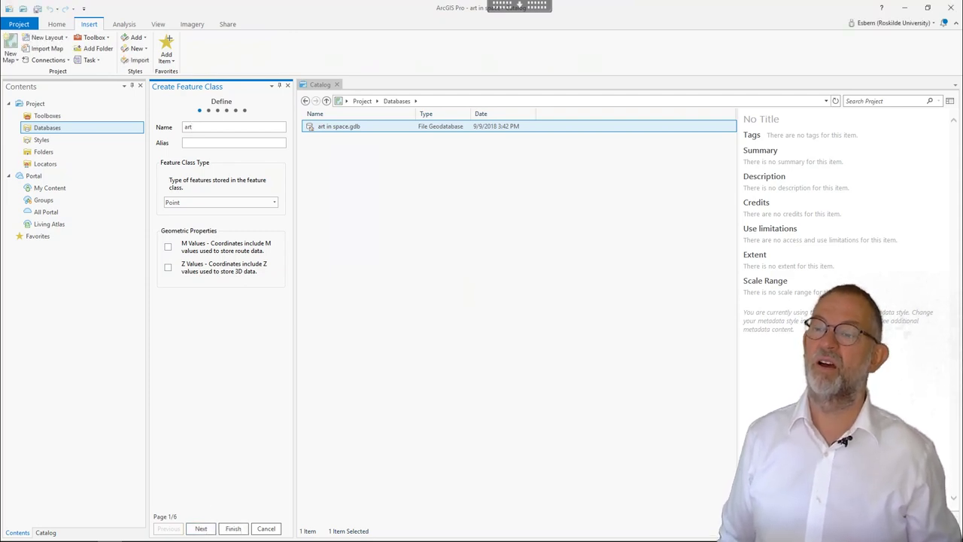
# Step: On the Fields page, add a text field named type
pyautogui.click(201, 529)
pyautogui.click(201, 529)
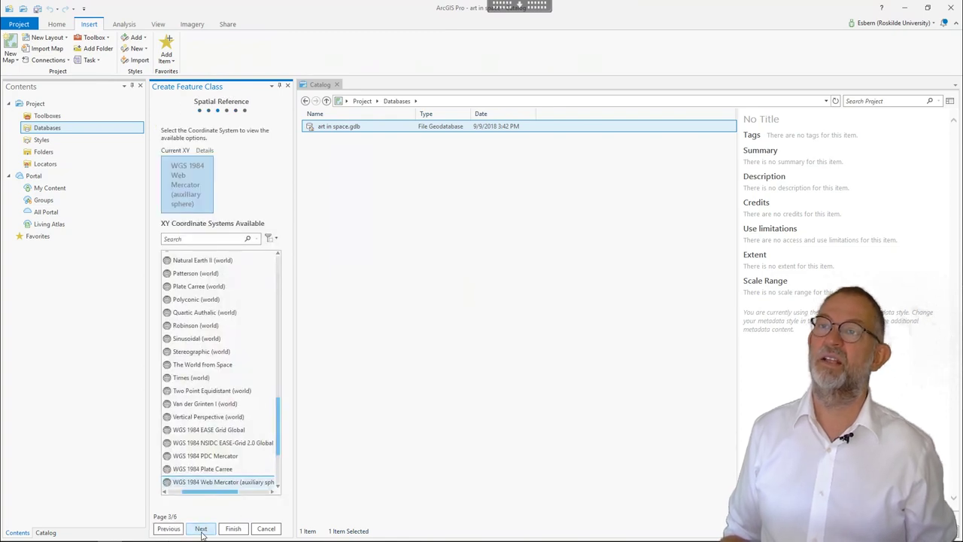
pyautogui.click(170, 529)
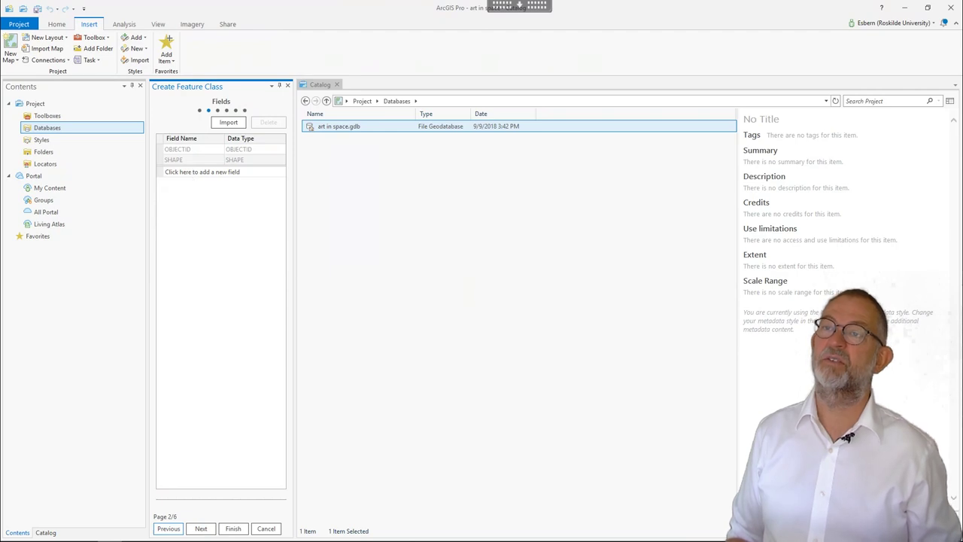
pyautogui.click(189, 172)
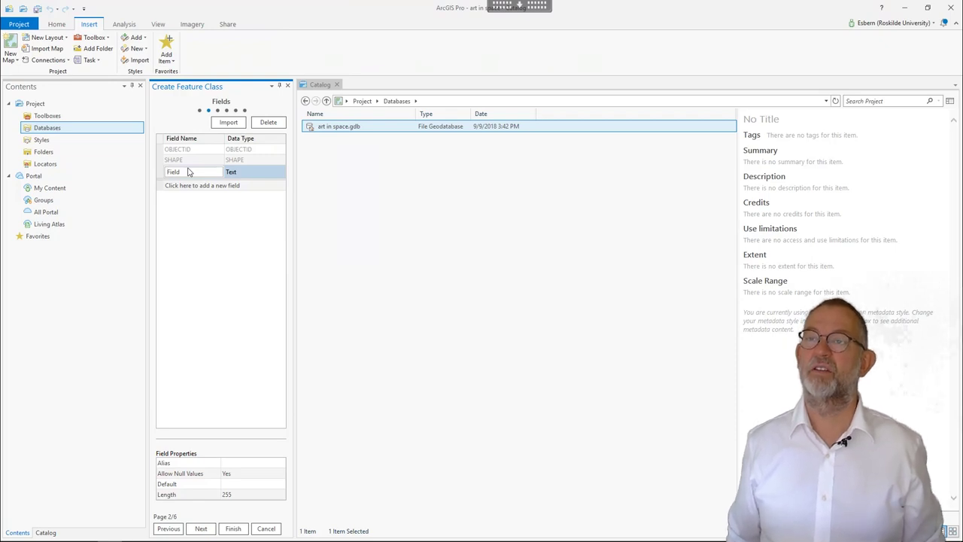
pyautogui.click(189, 172)
pyautogui.moveTo(189, 171); pyautogui.dragTo(160, 173)
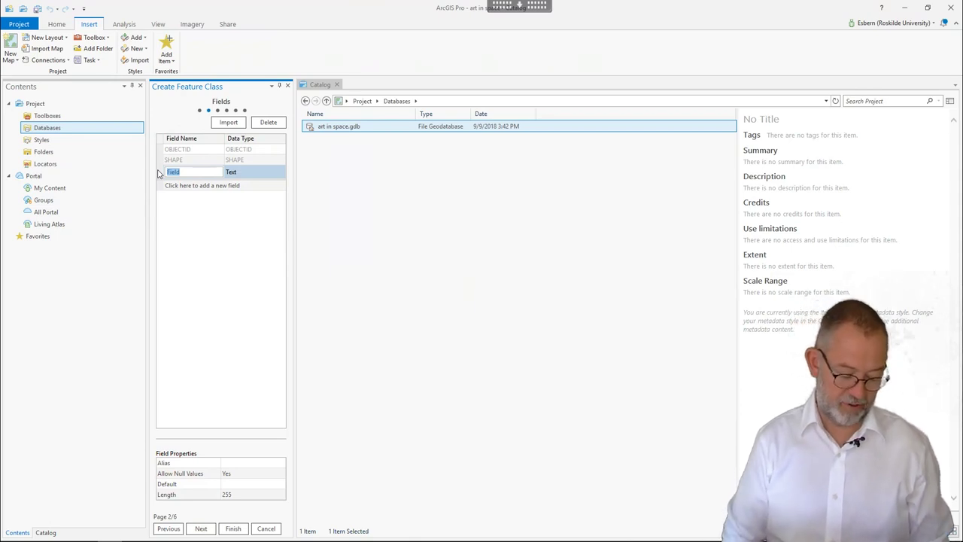
pyautogui.press('BackSpace')
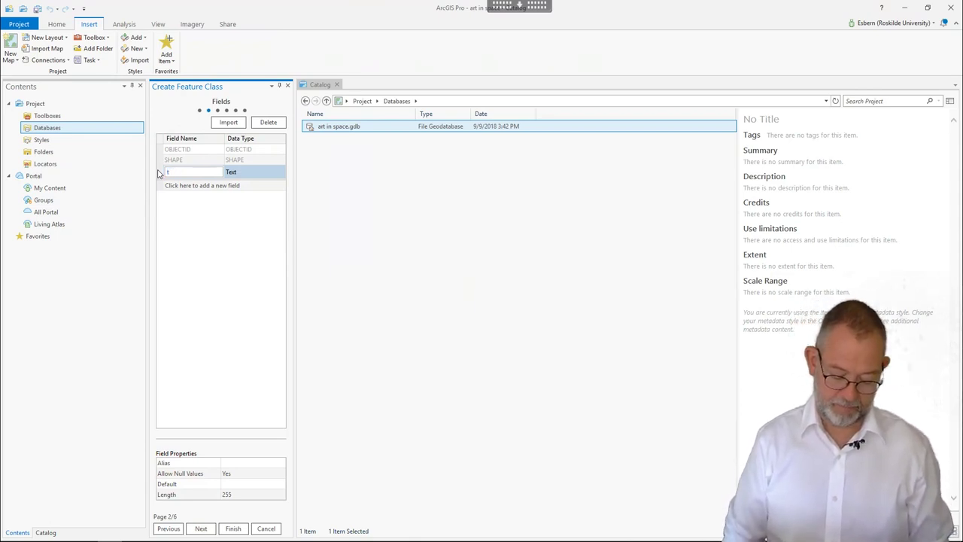
pyautogui.write('type')
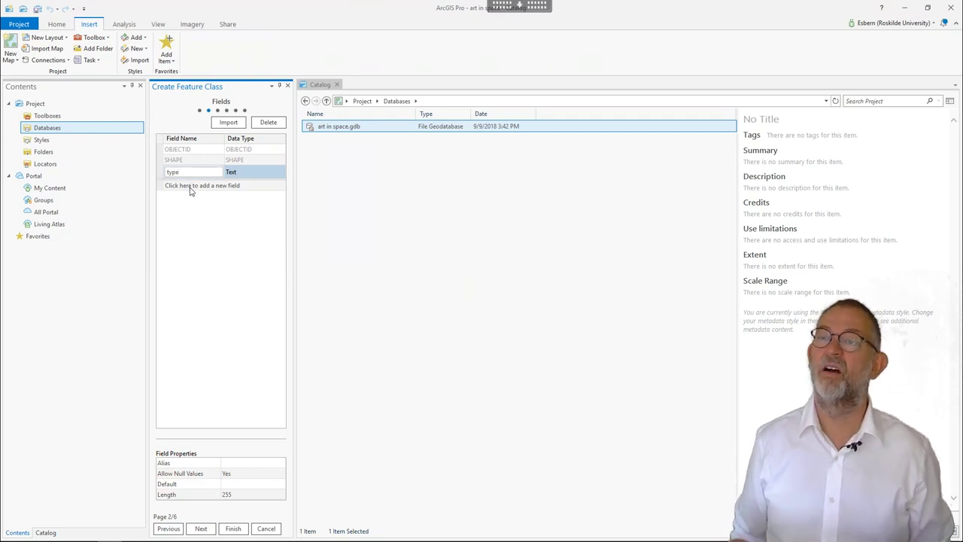
pyautogui.click(215, 188)
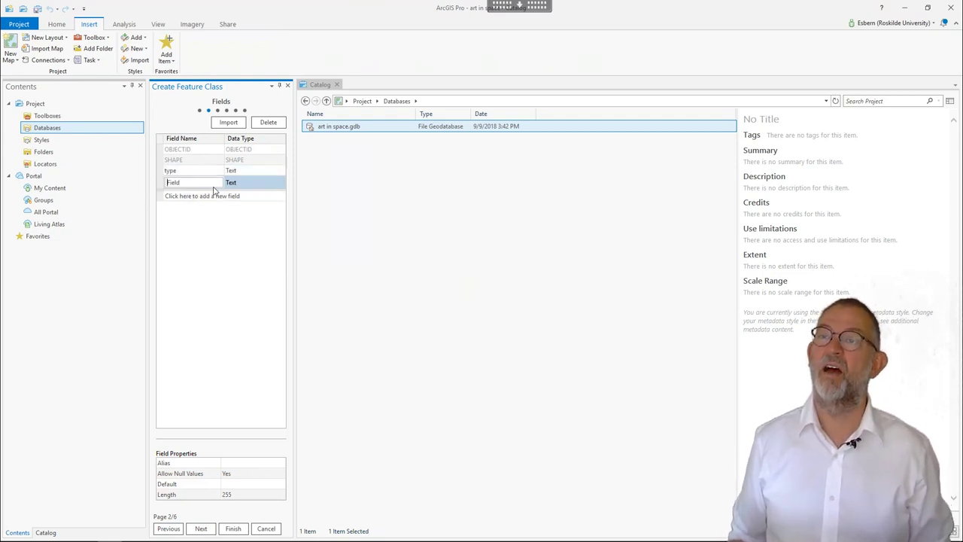
# Step: Add two more text fields named description and artist
pyautogui.doubleClick(167, 184)
pyautogui.write('de')
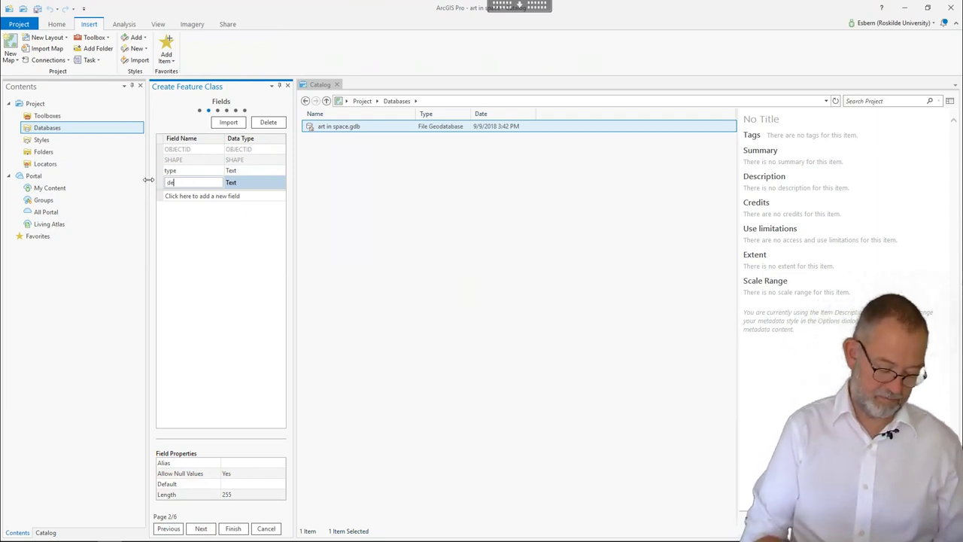
pyautogui.write('scri')
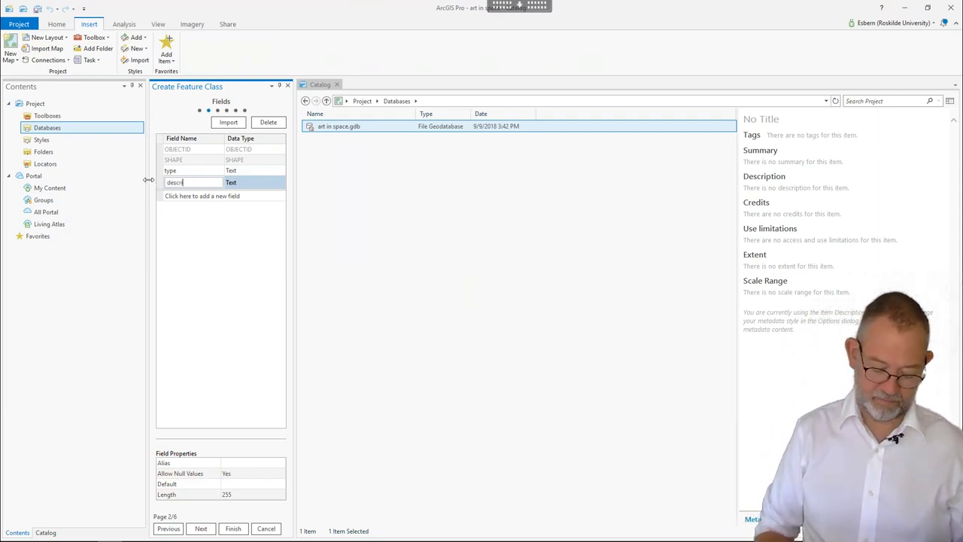
pyautogui.write('ption')
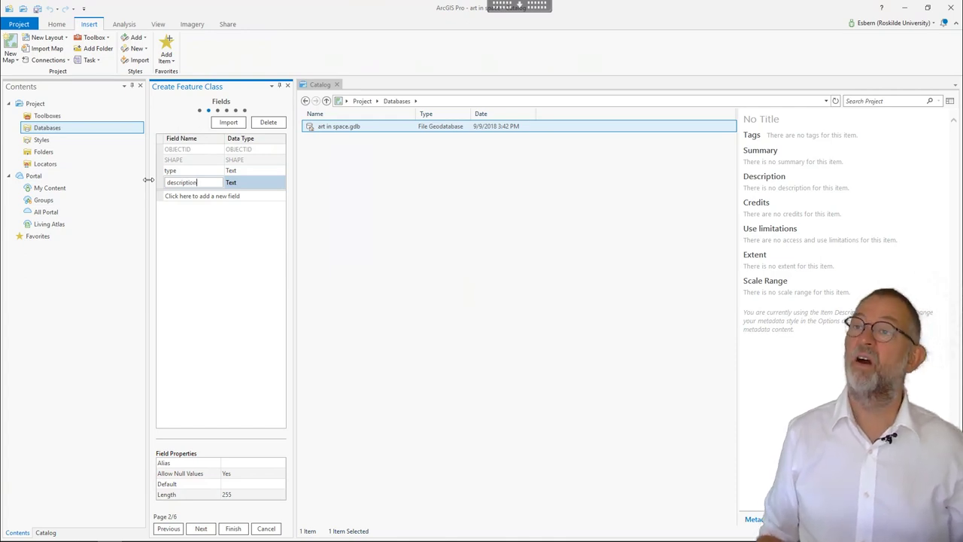
pyautogui.click(184, 197)
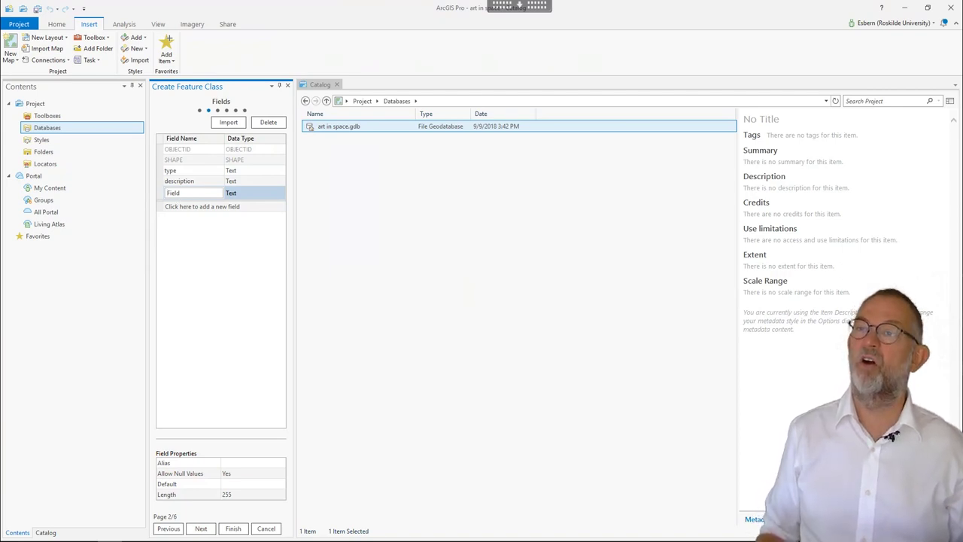
pyautogui.hotkey('ctrl', 'a')
pyautogui.write('a')
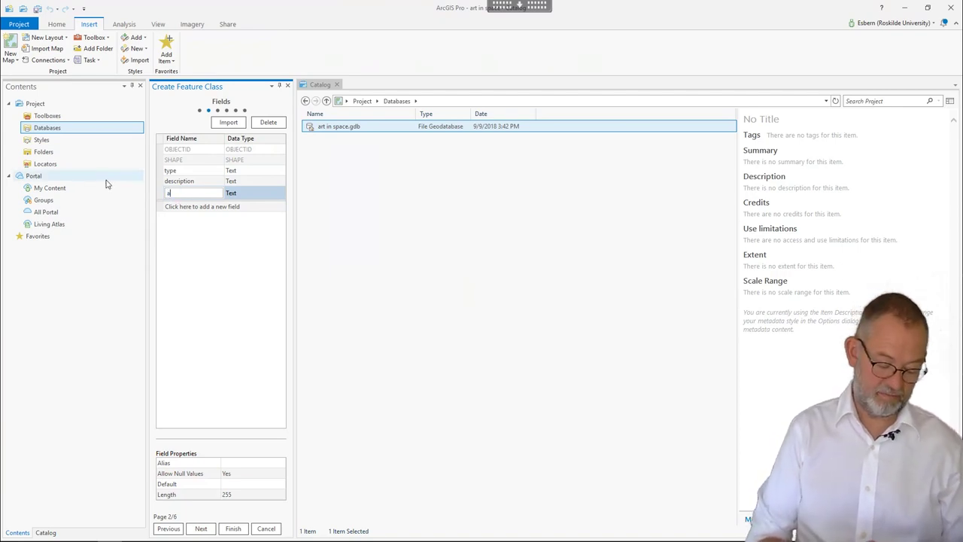
pyautogui.write('rtist')
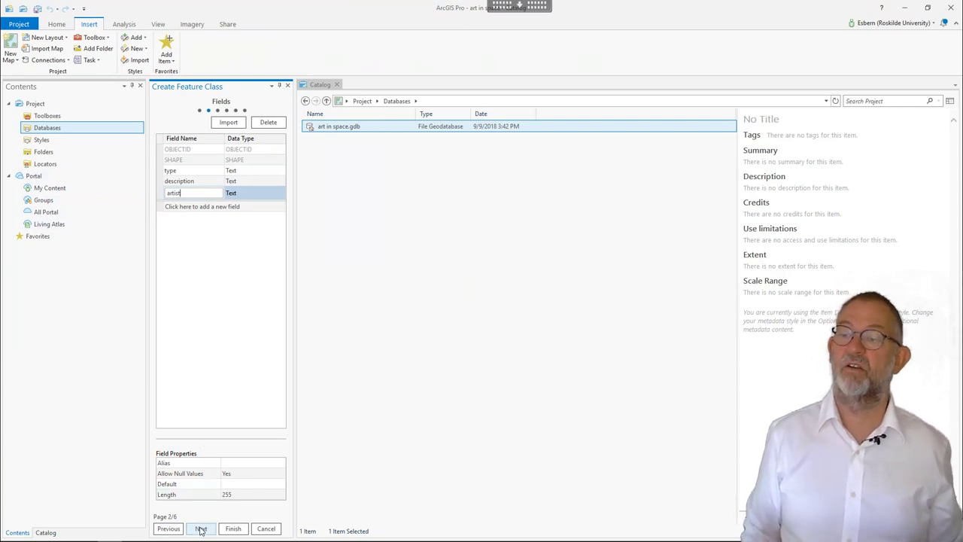
# Step: Set the XY coordinate system to ETRS 1989 UTM Zone 32N (EPSG 25832)
pyautogui.click(201, 529)
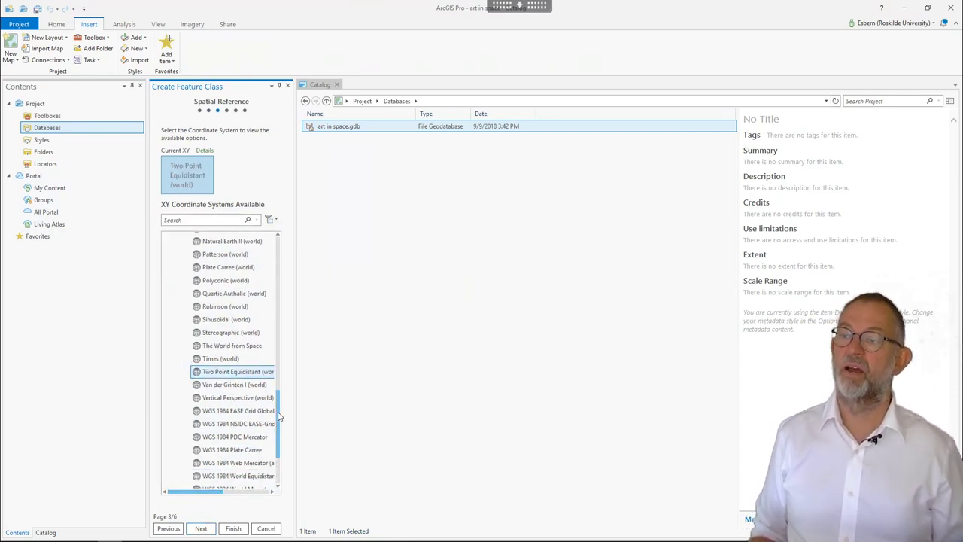
pyautogui.moveTo(282, 413); pyautogui.dragTo(279, 259)
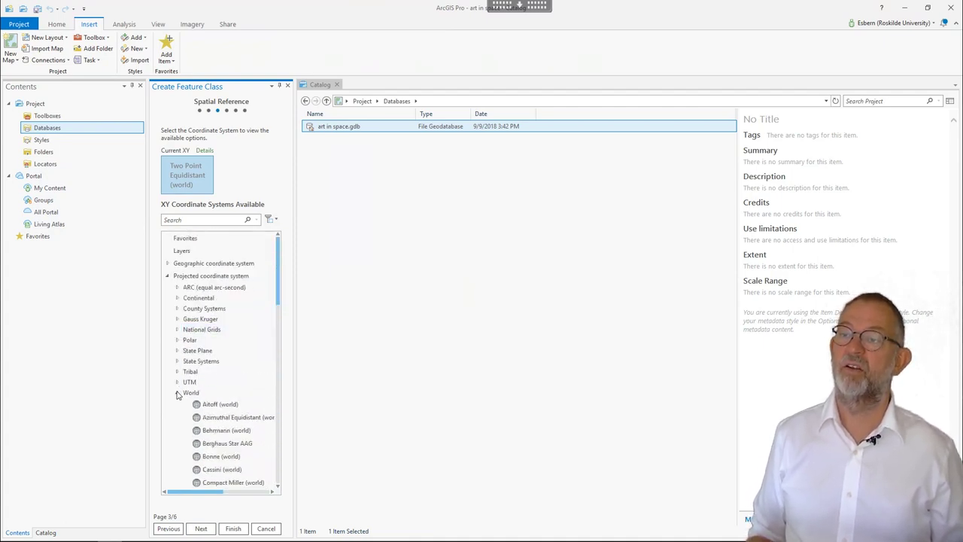
pyautogui.press('Left')
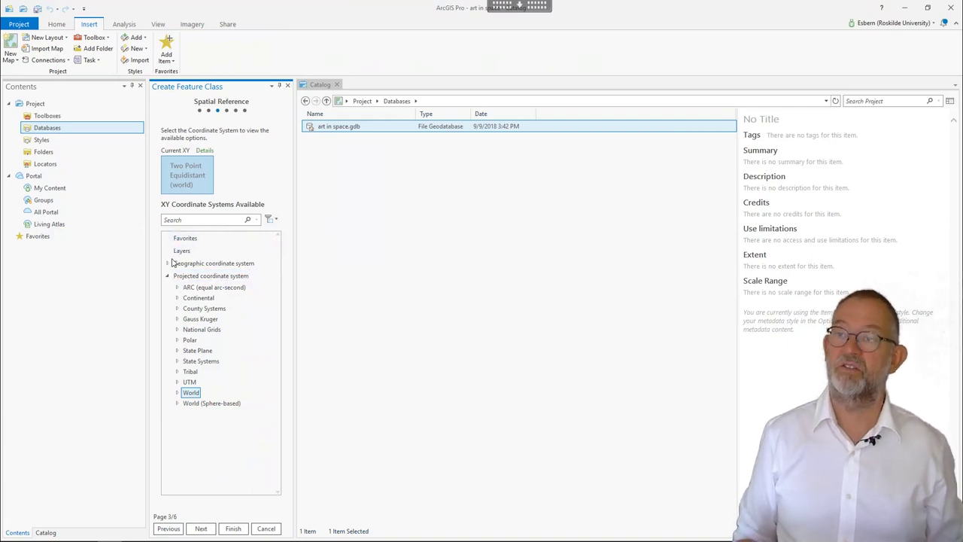
pyautogui.click(190, 224)
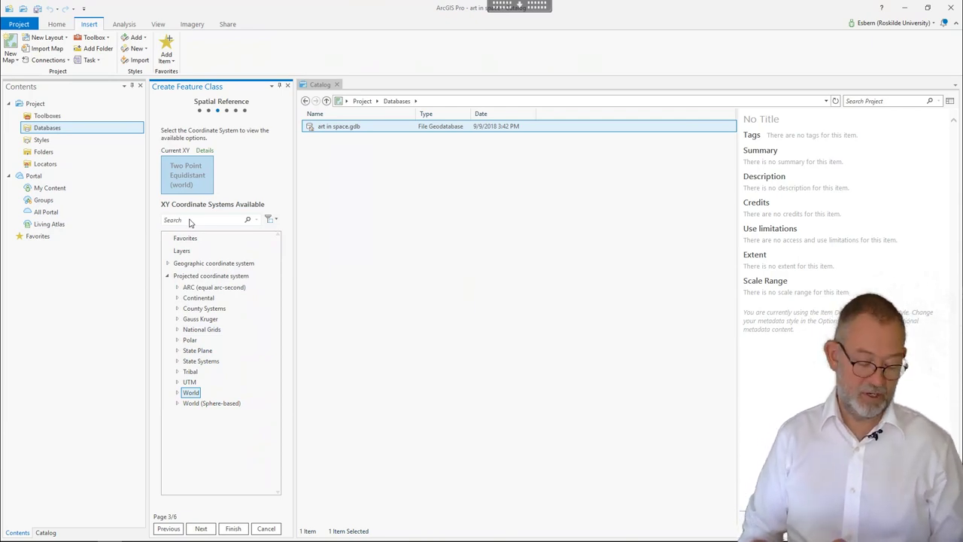
pyautogui.write('2')
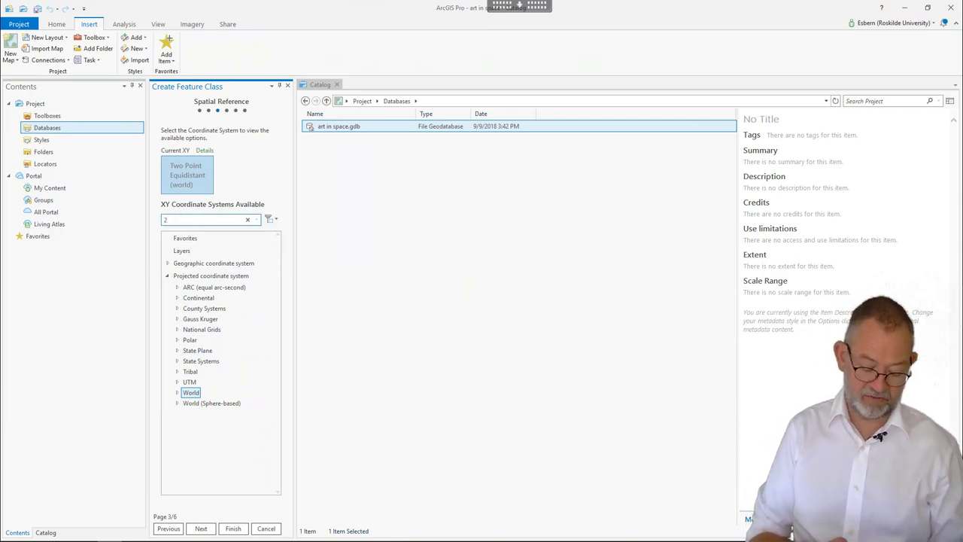
pyautogui.write('5832')
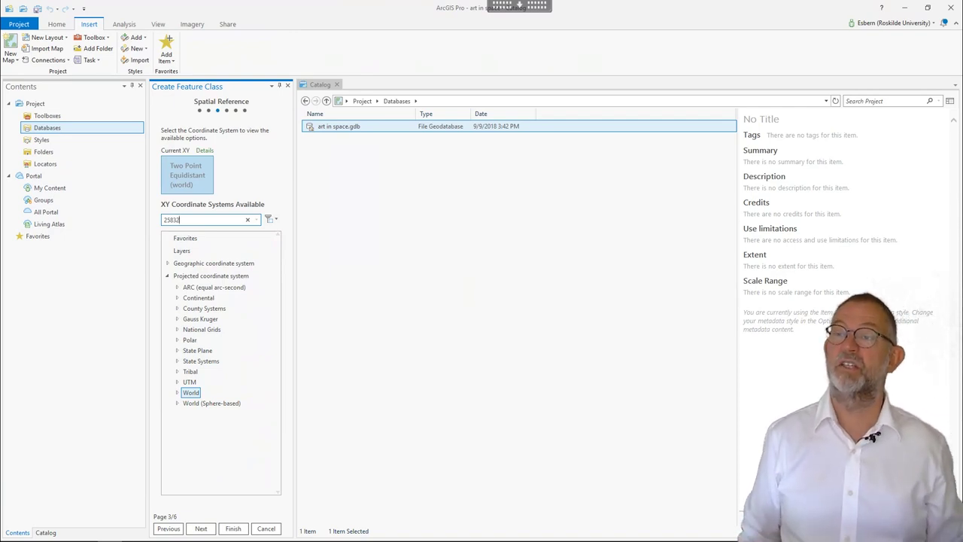
pyautogui.press('Return')
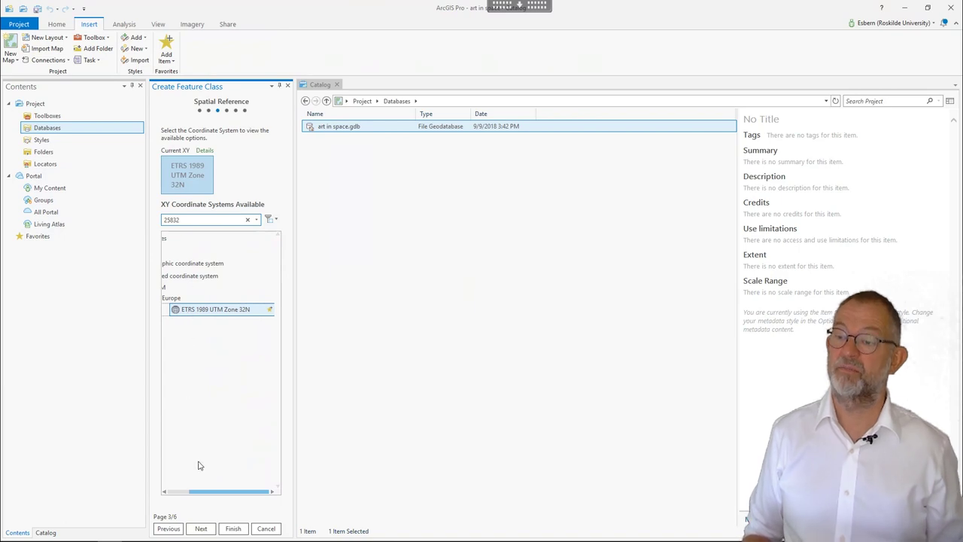
# Step: Accept default tolerance, resolution and storage settings and finish creating the feature class
pyautogui.click(202, 529)
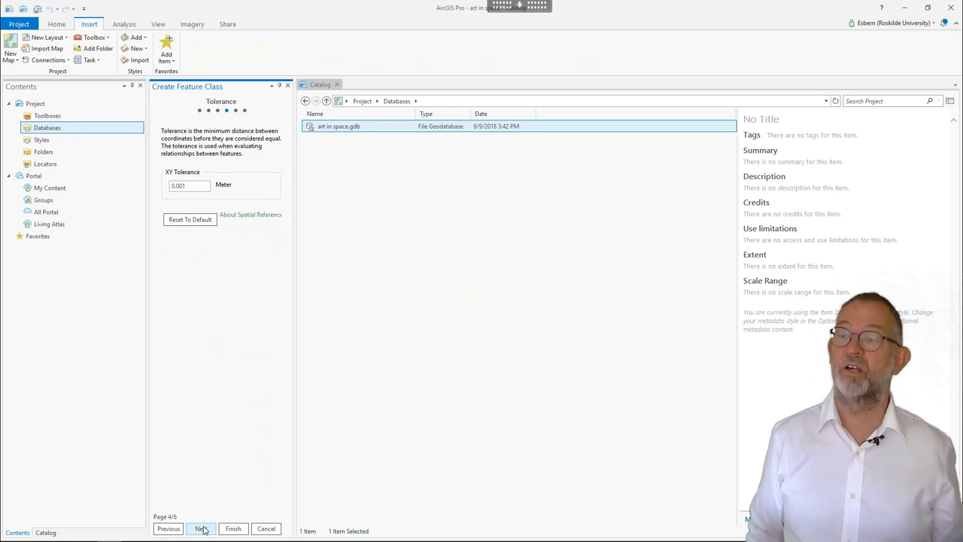
pyautogui.click(202, 529)
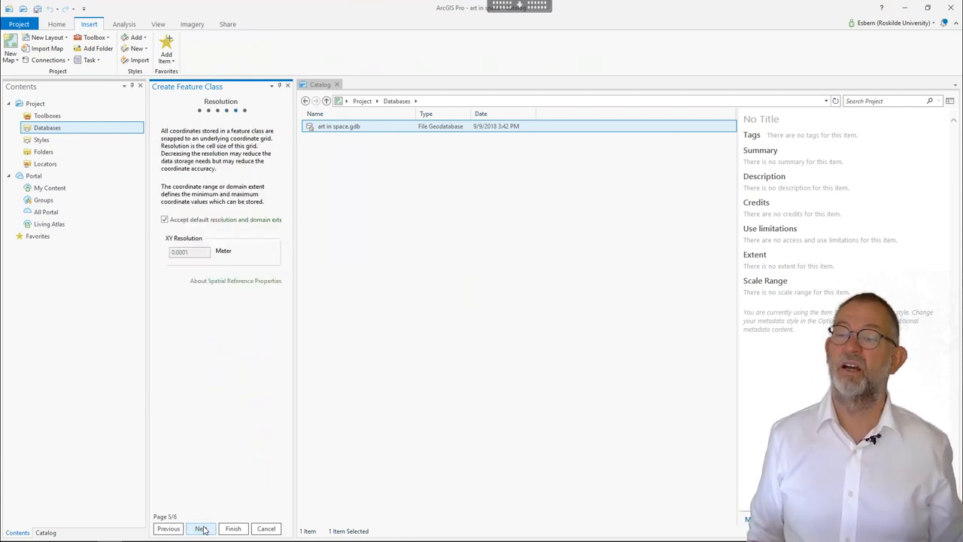
pyautogui.click(201, 529)
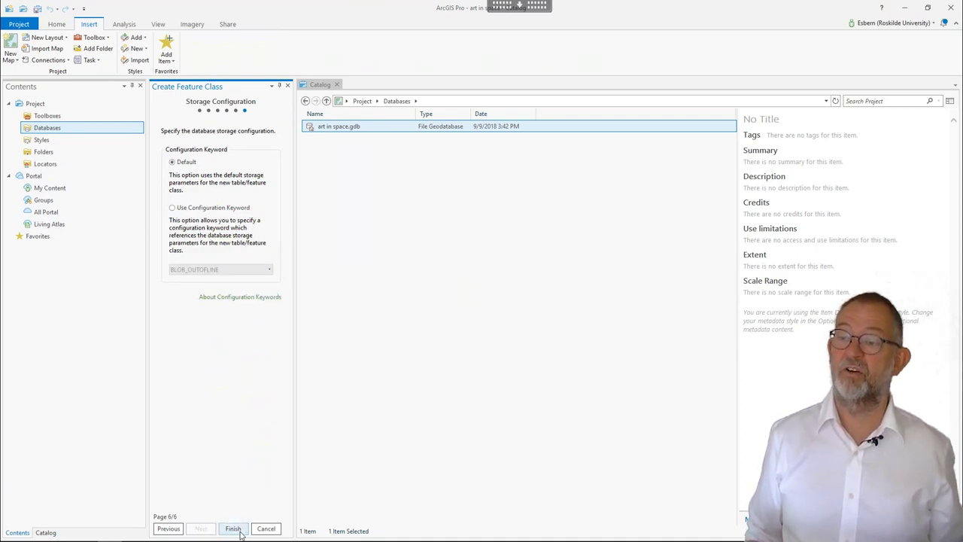
pyautogui.click(240, 532)
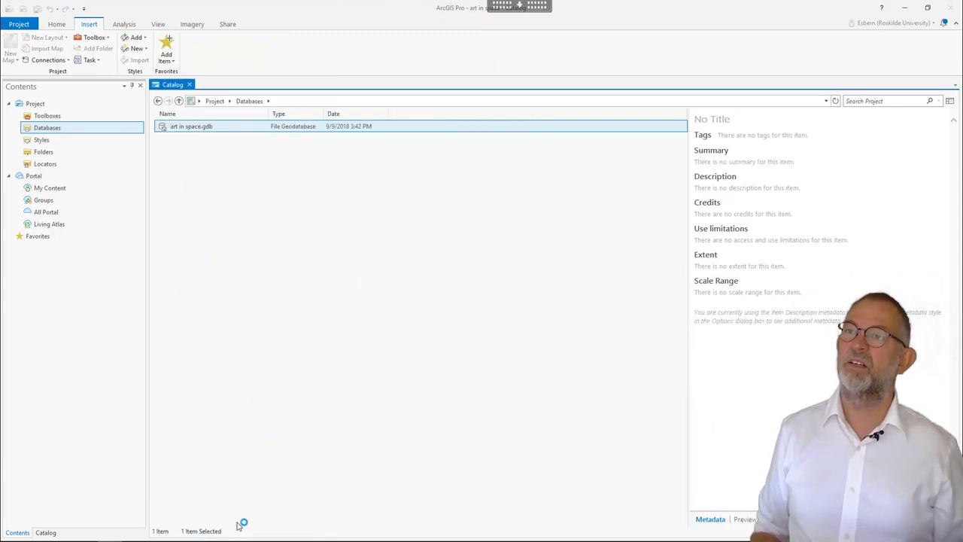
# Step: Open the art feature class in art in space.gdb for metadata editing
pyautogui.doubleClick(181, 128)
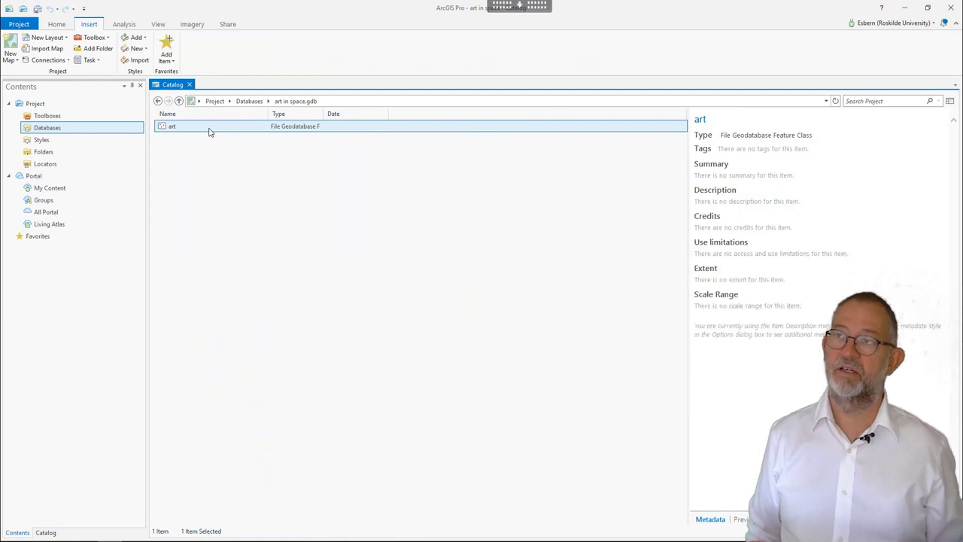
pyautogui.rightClick(210, 132)
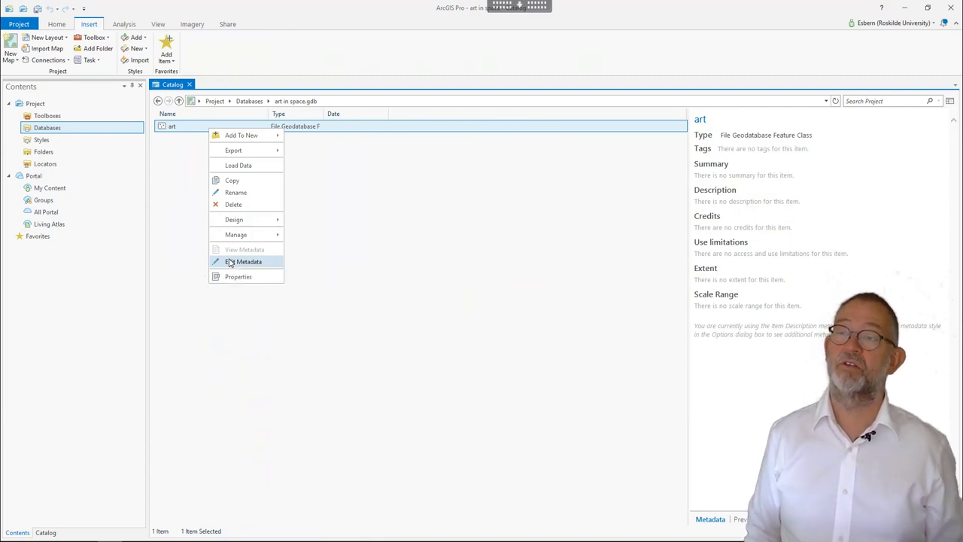
pyautogui.click(230, 261)
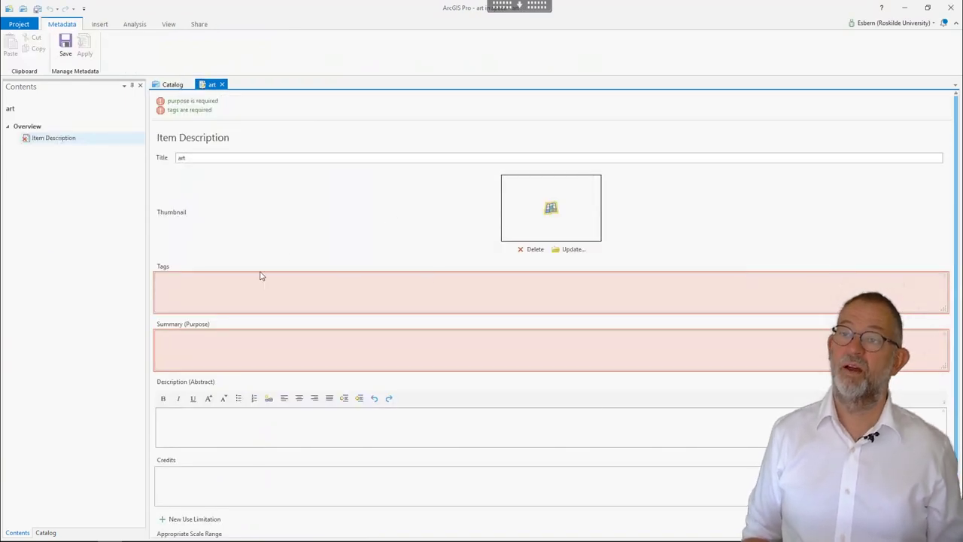
# Step: Enter the metadata tags ruc, demo and art
pyautogui.click(158, 277)
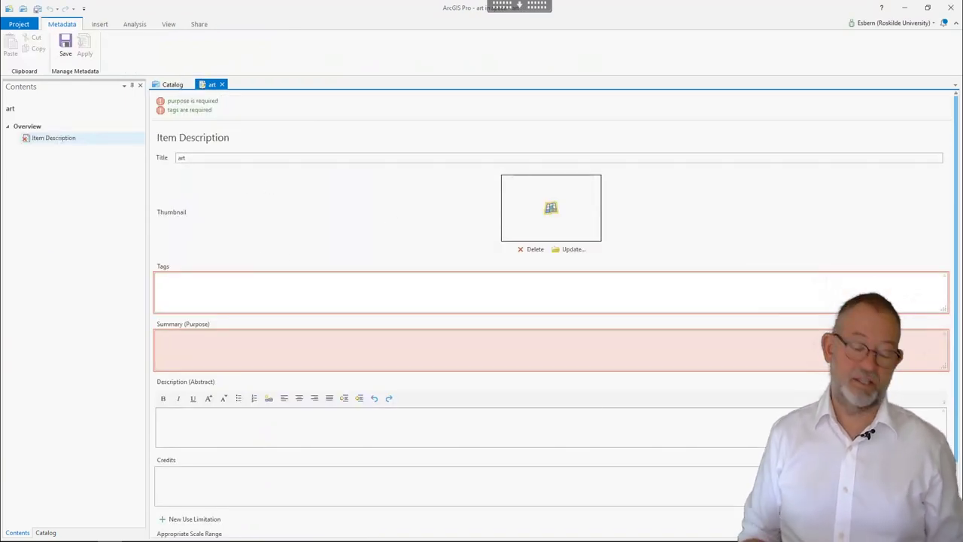
pyautogui.write('rud')
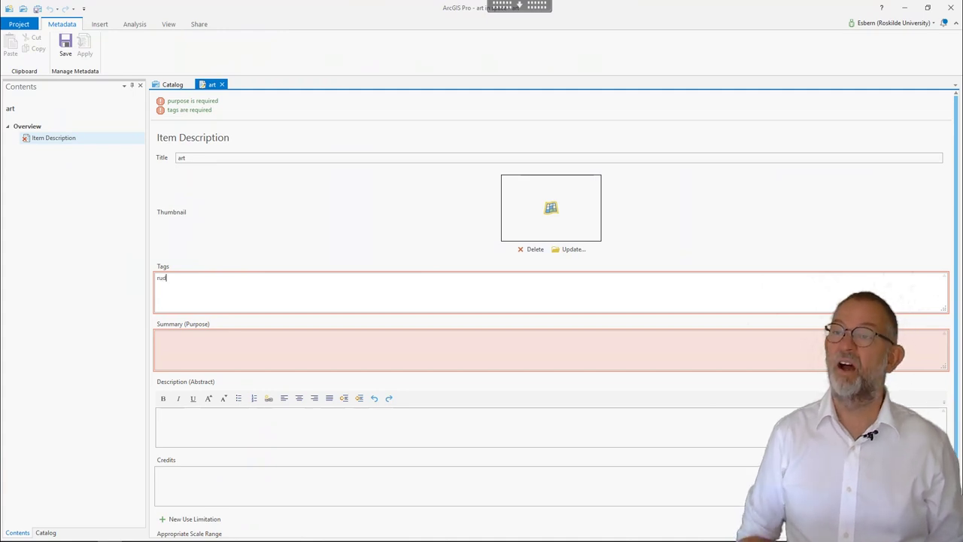
pyautogui.press('BackSpace')
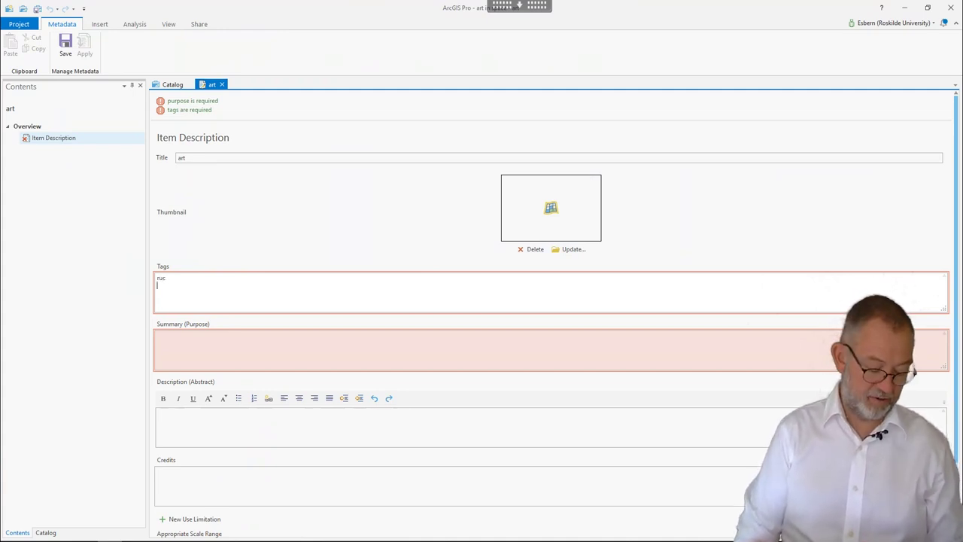
pyautogui.write('de')
pyautogui.write('mo ')
pyautogui.write('art in')
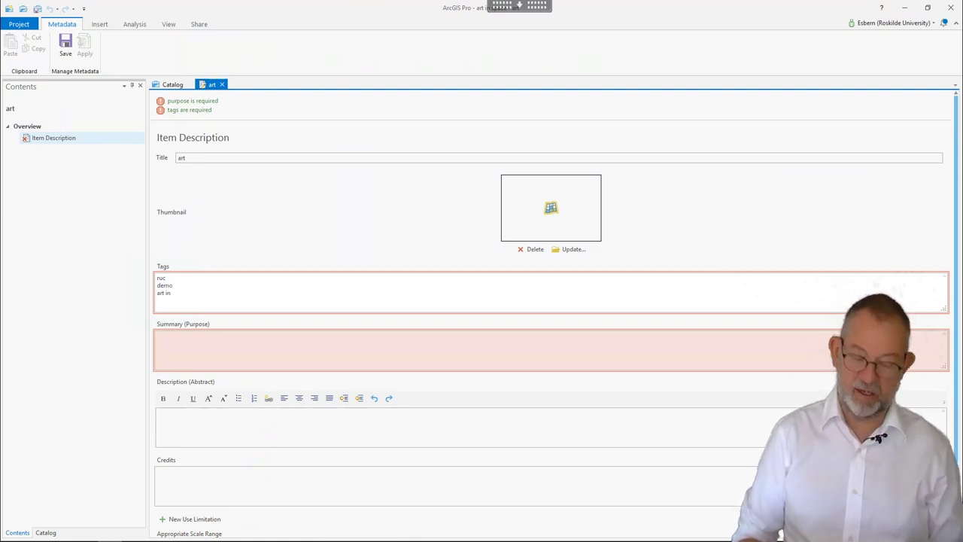
pyautogui.press('BackSpace')
pyautogui.press('BackSpace')
pyautogui.press('BackSpace')
pyautogui.press('BackSpace')
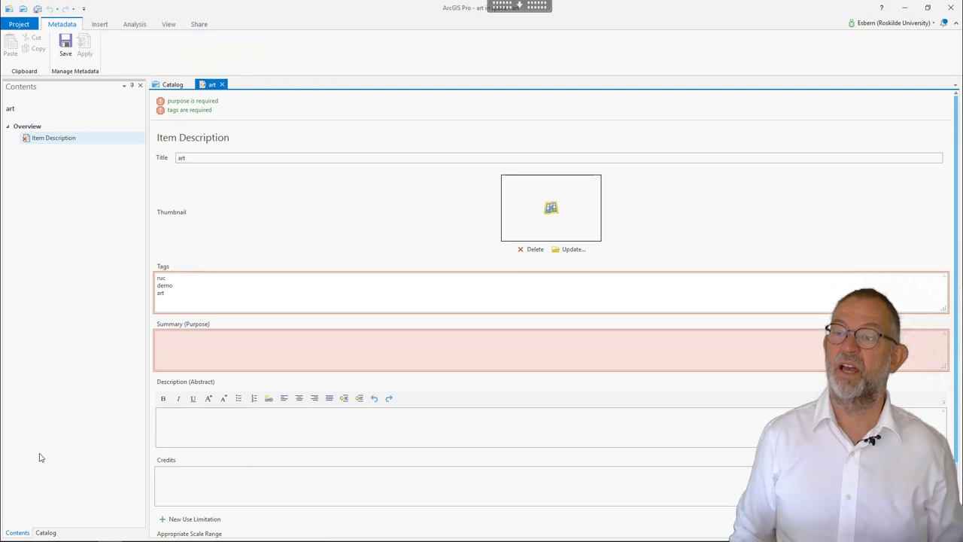
# Step: Write the summary 'mappinng art in public space', save the metadata, and close its tab
pyautogui.click(177, 337)
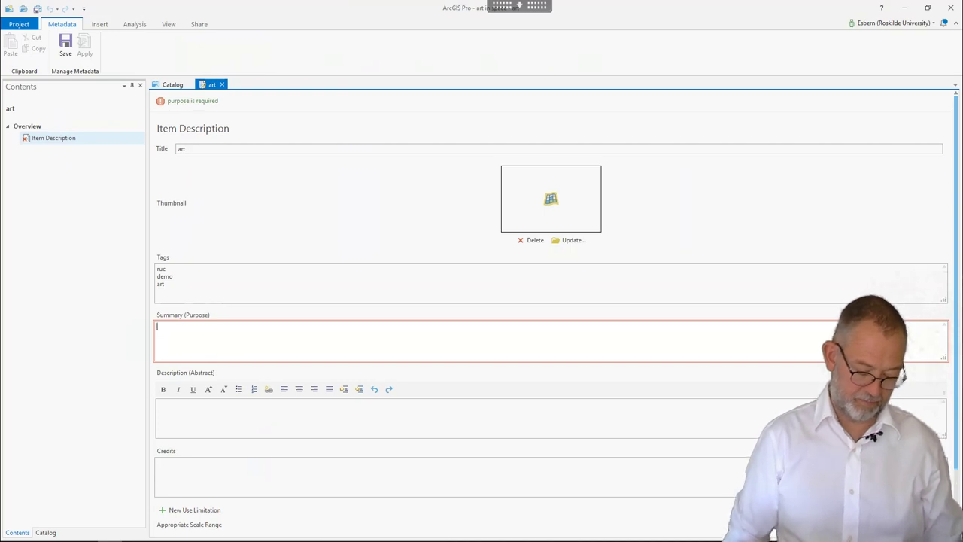
pyautogui.write('mappin')
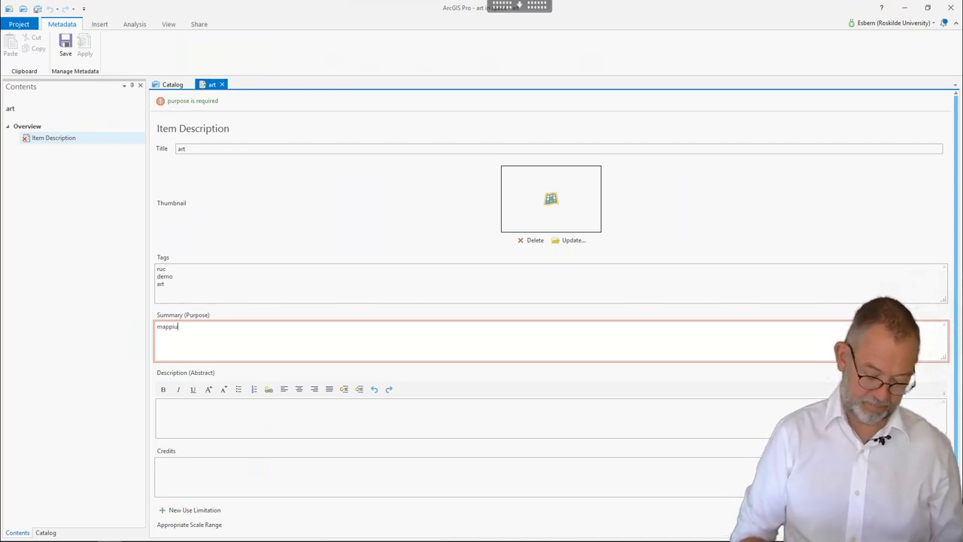
pyautogui.write('ng a')
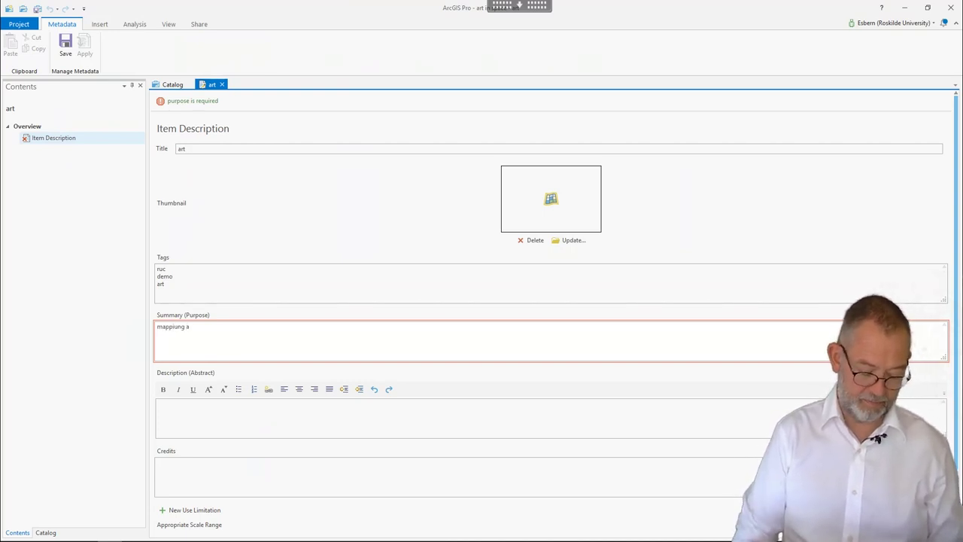
pyautogui.write('rt')
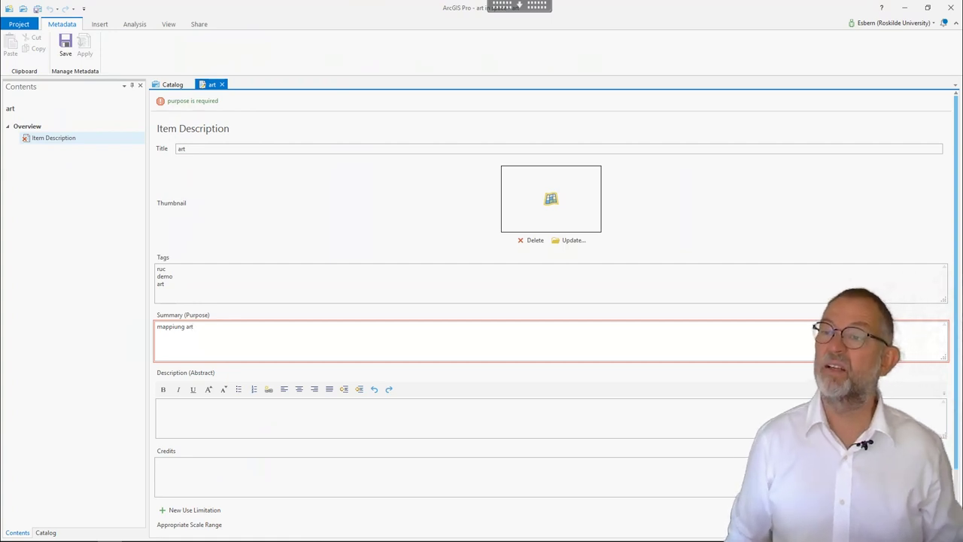
pyautogui.write(' in publ')
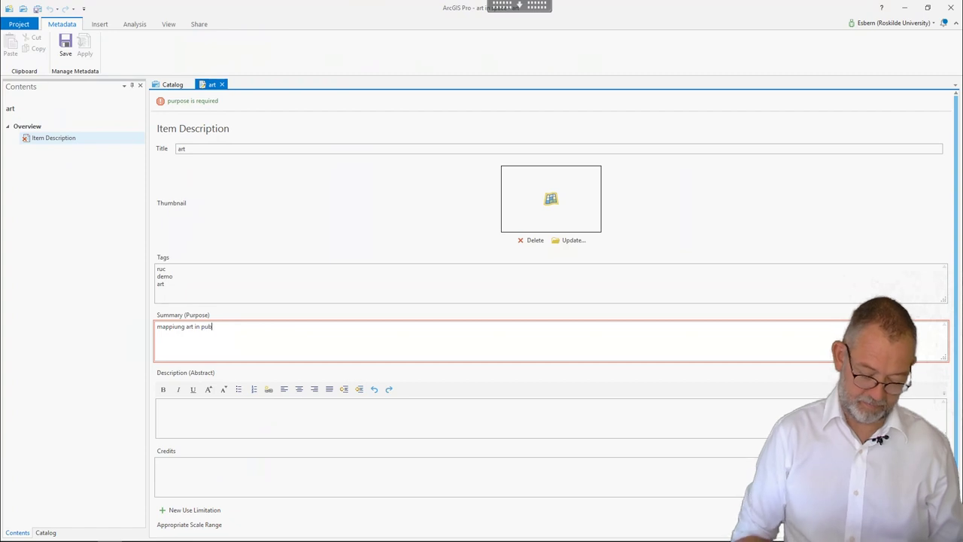
pyautogui.write('ic')
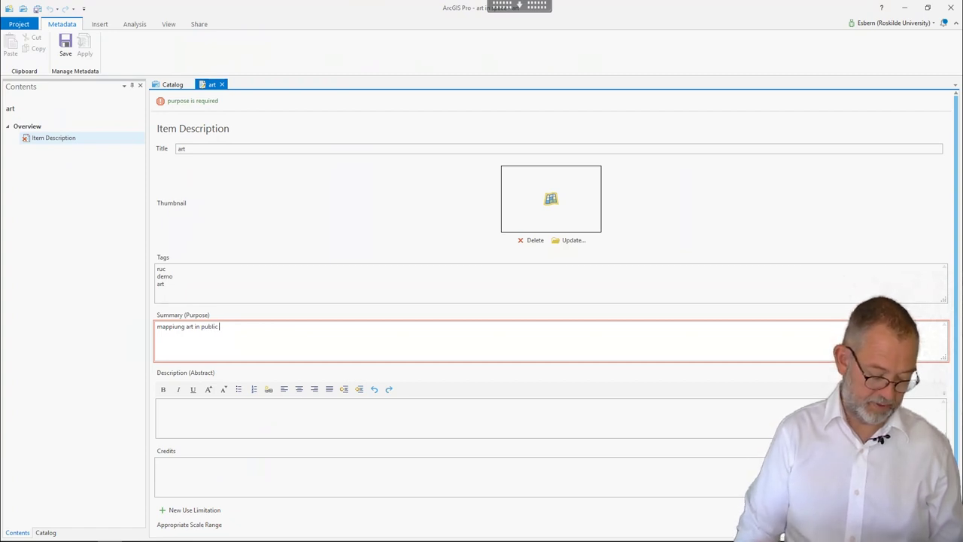
pyautogui.write(' sp')
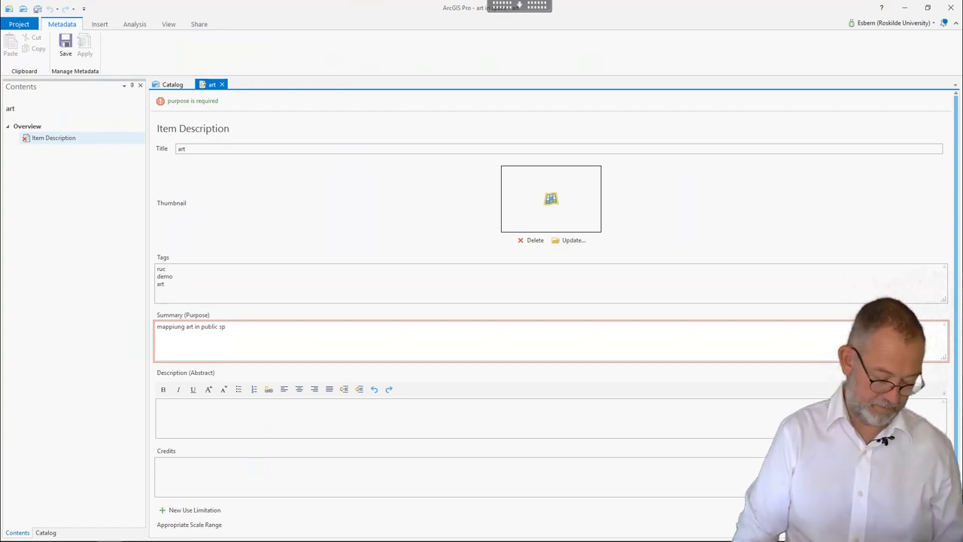
pyautogui.write('ace')
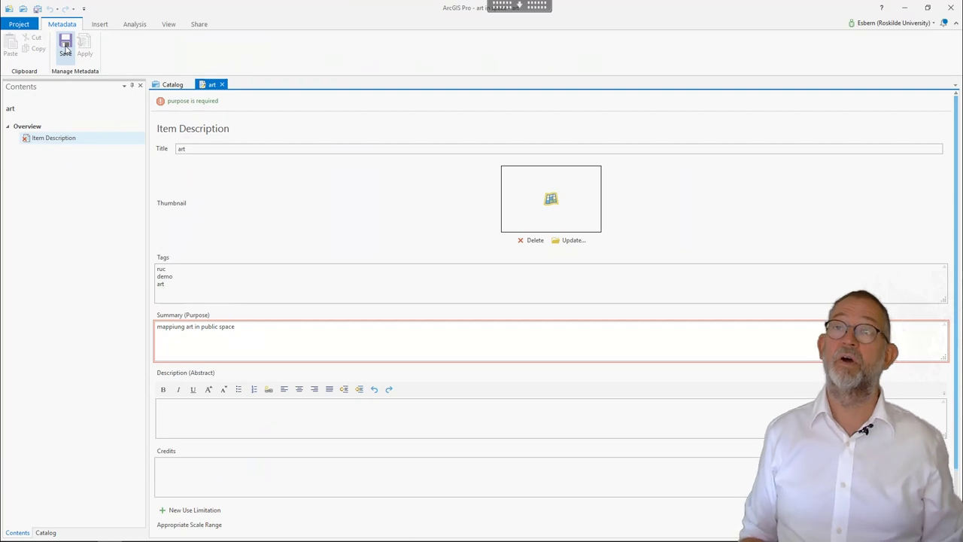
pyautogui.click(66, 48)
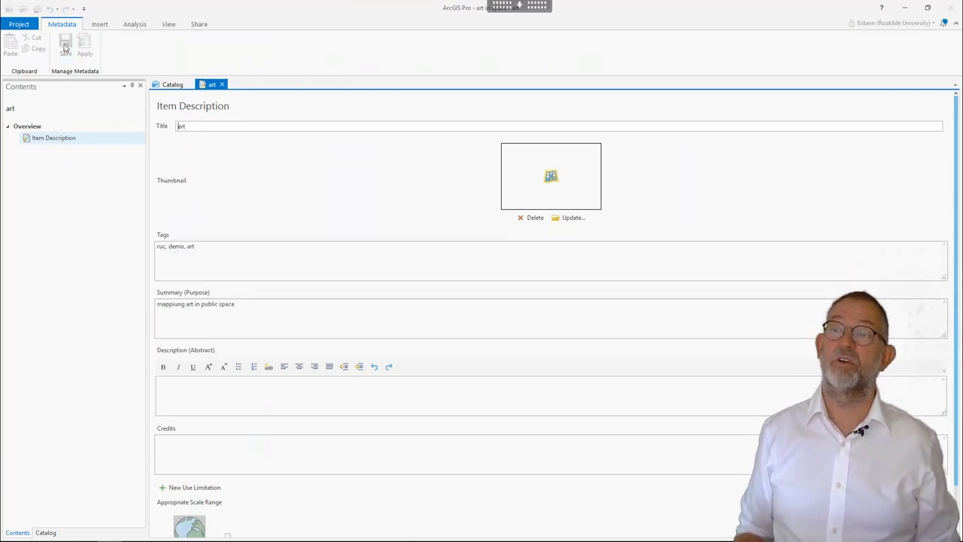
pyautogui.click(222, 85)
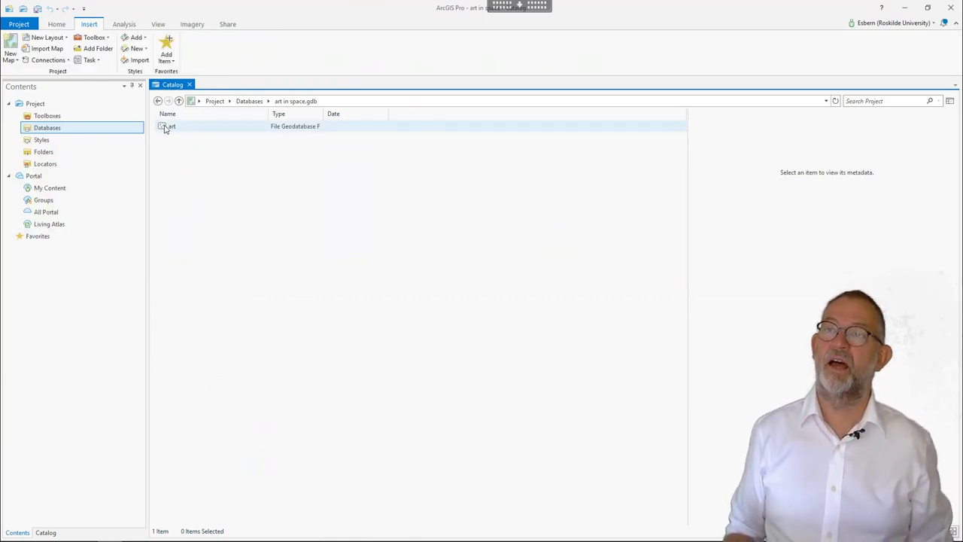
# Step: Add the art feature class to a new map
pyautogui.rightClick(166, 127)
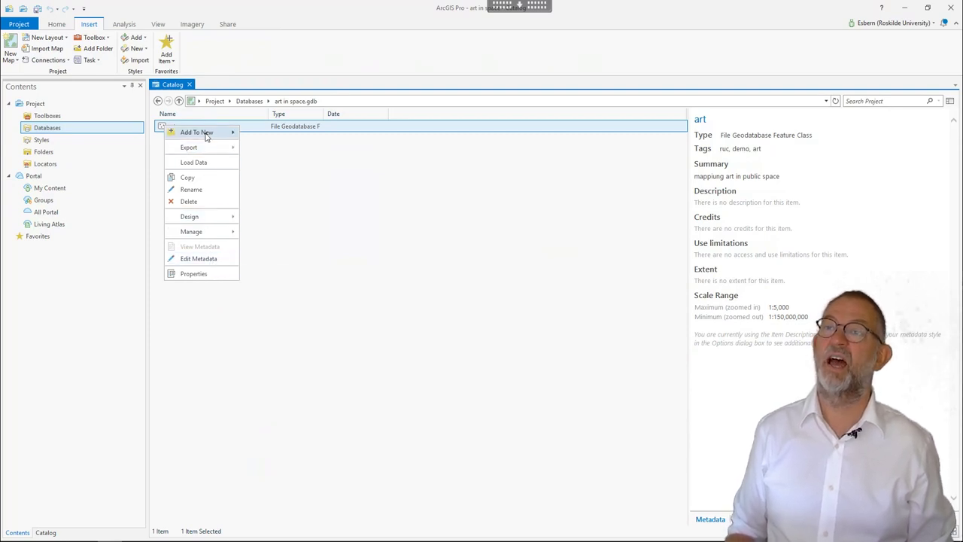
pyautogui.moveTo(207, 135)
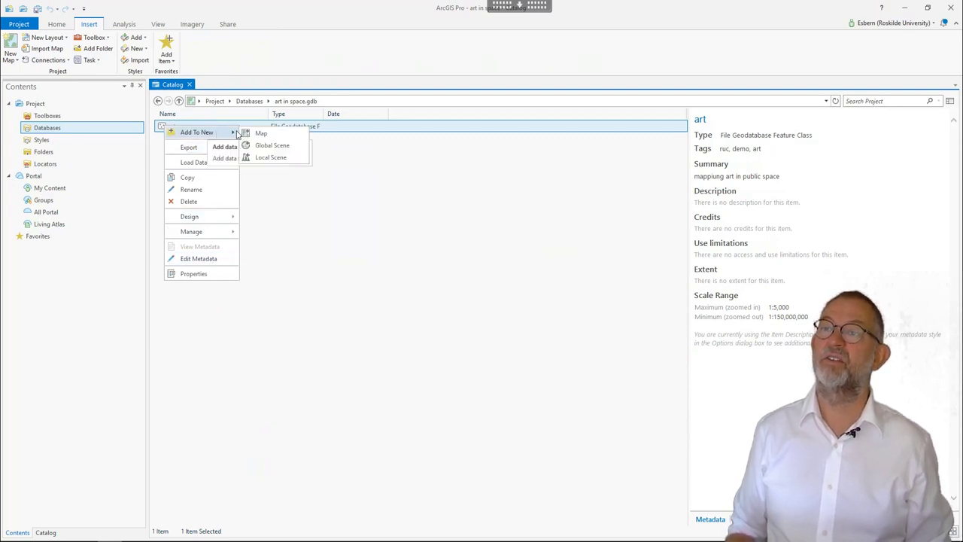
pyautogui.click(256, 134)
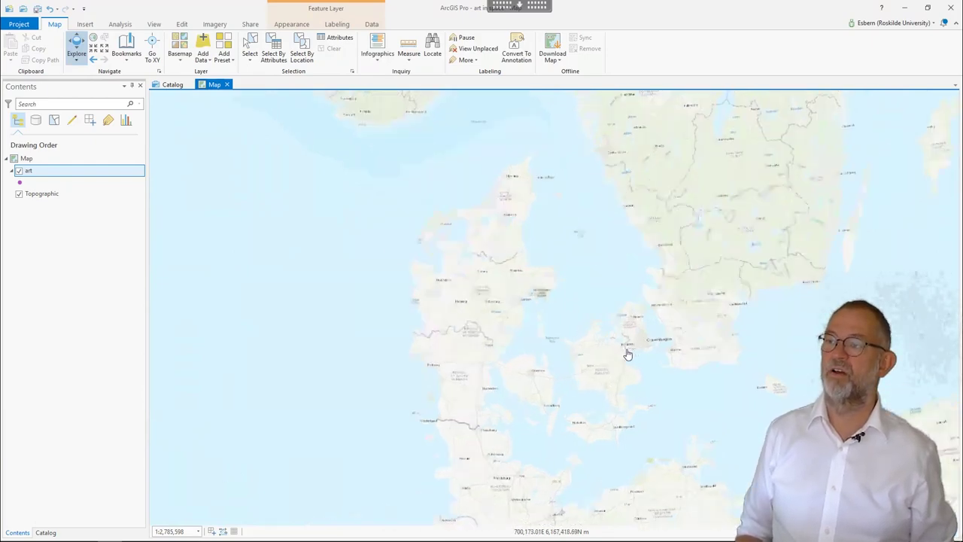
# Step: Zoom from Denmark into Roskilde and center the university campus at about 1:3,448
pyautogui.scroll(2, 628, 353)
pyautogui.scroll(4, 628, 354)
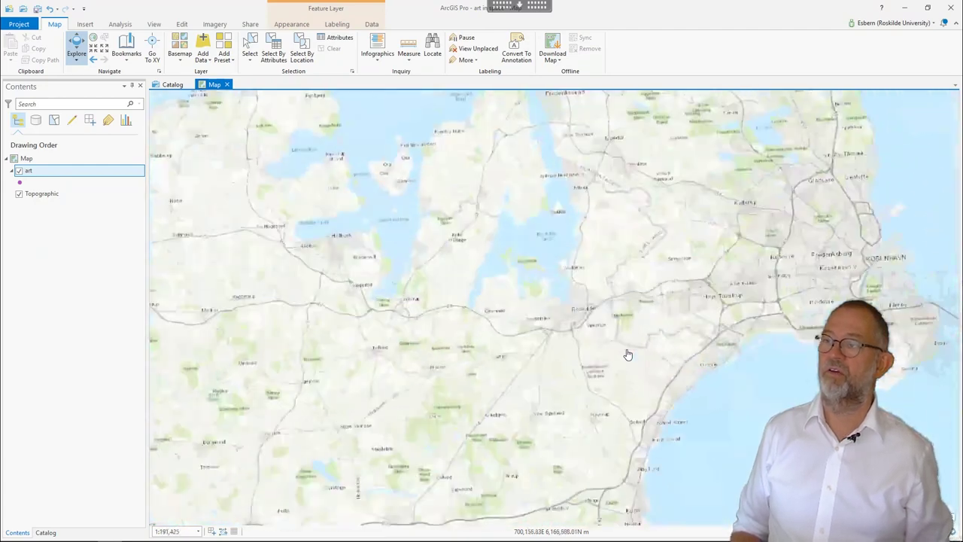
pyautogui.scroll(1, 628, 353)
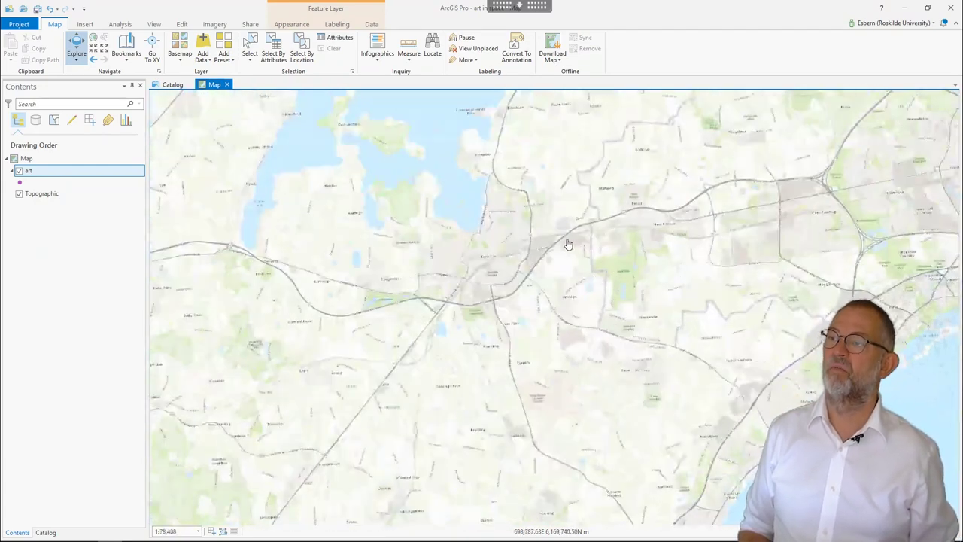
pyautogui.scroll(2, 568, 242)
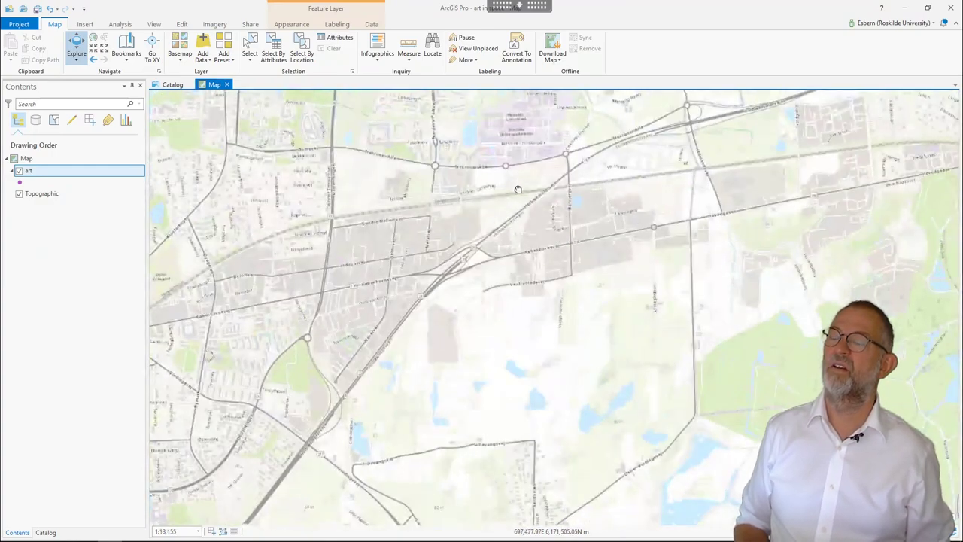
pyautogui.moveTo(516, 189); pyautogui.dragTo(552, 355)
pyautogui.scroll(2, 552, 354)
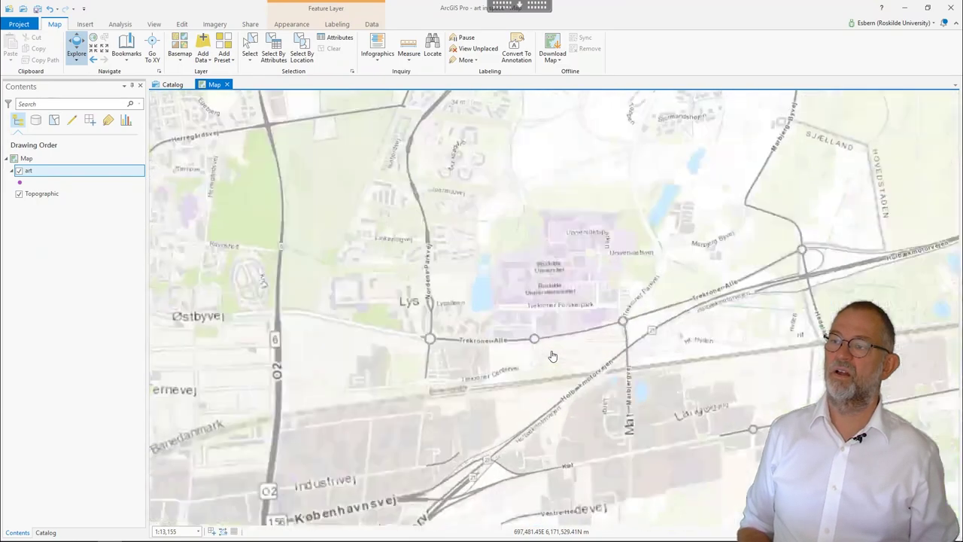
pyautogui.moveTo(552, 301); pyautogui.dragTo(547, 412)
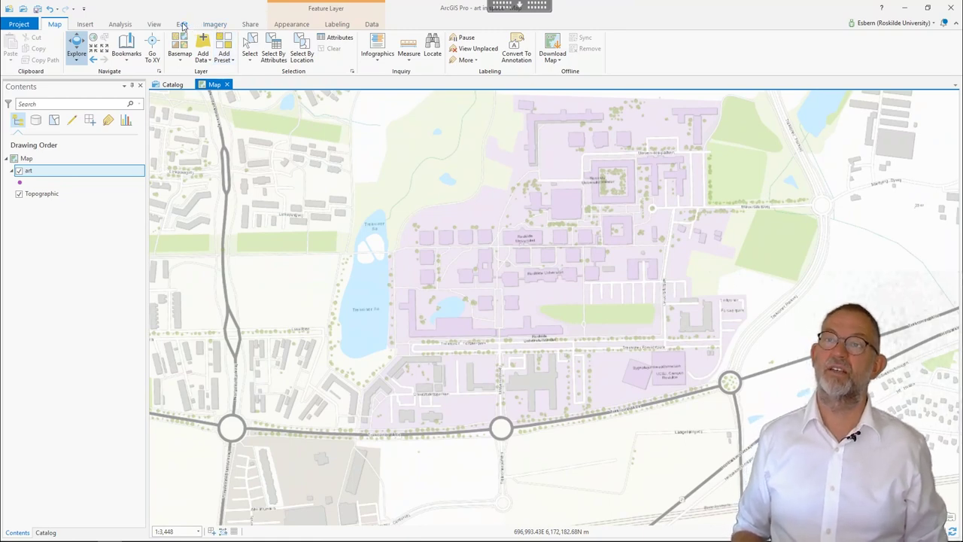
# Step: Using the art template's Point Tool, place the first art point on open ground west of the lake
pyautogui.click(182, 26)
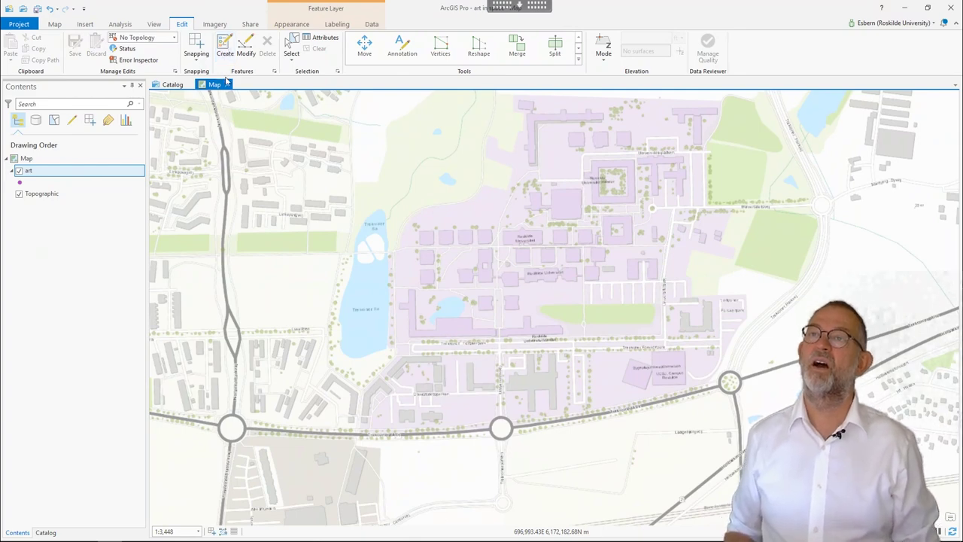
pyautogui.click(228, 47)
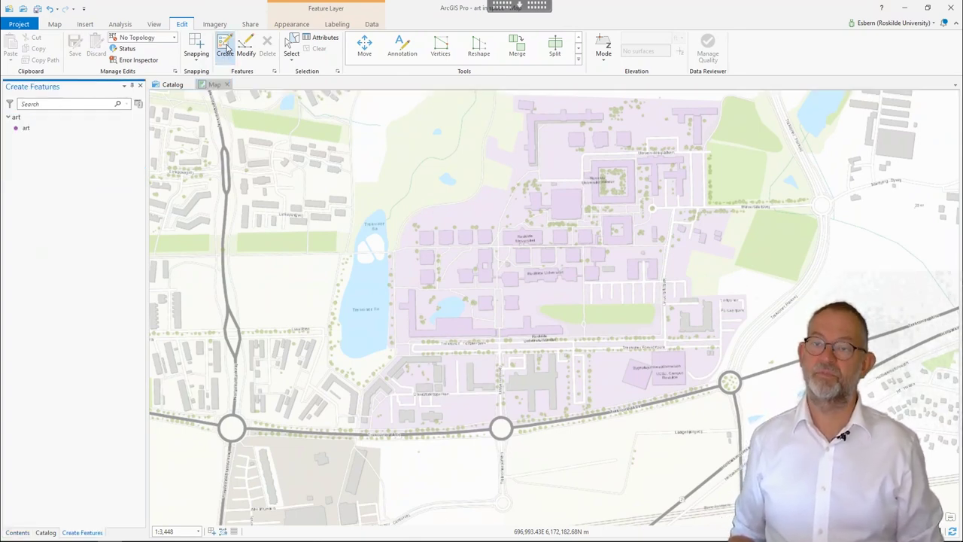
pyautogui.click(46, 133)
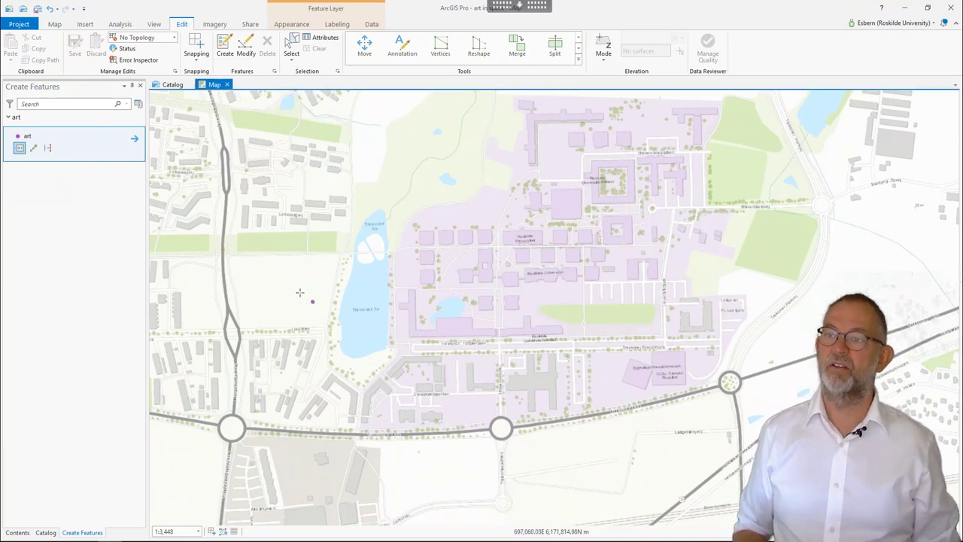
pyautogui.click(257, 272)
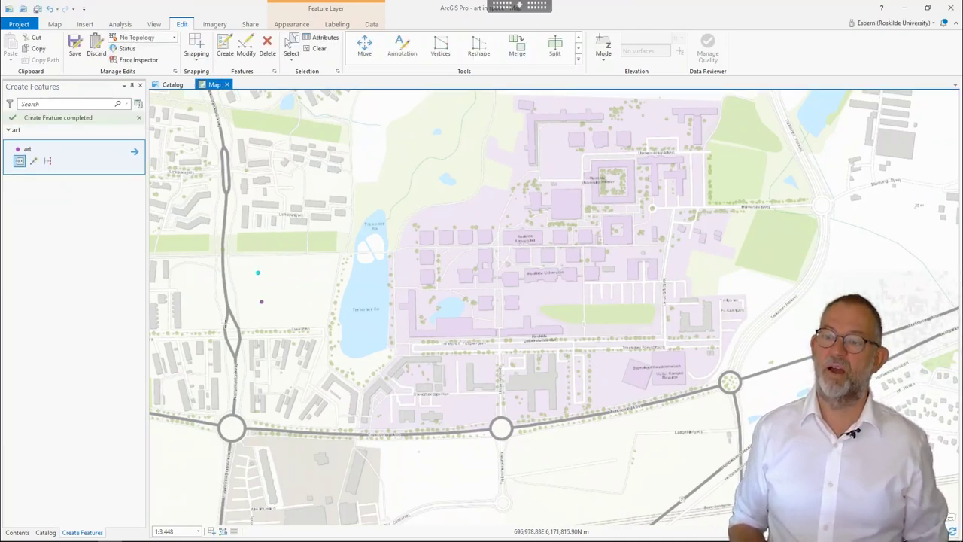
# Step: Set the first art point's type attribute to statue
pyautogui.click(325, 42)
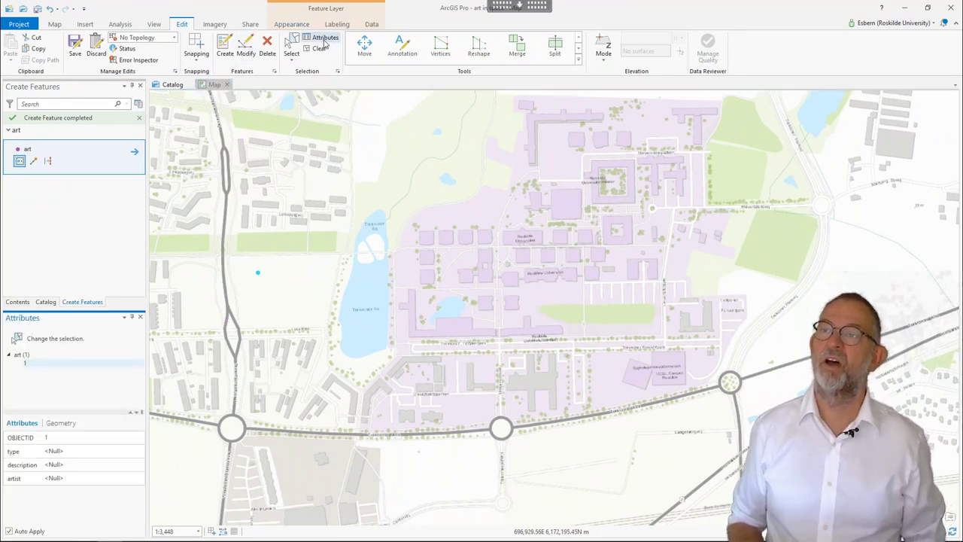
pyautogui.click(105, 464)
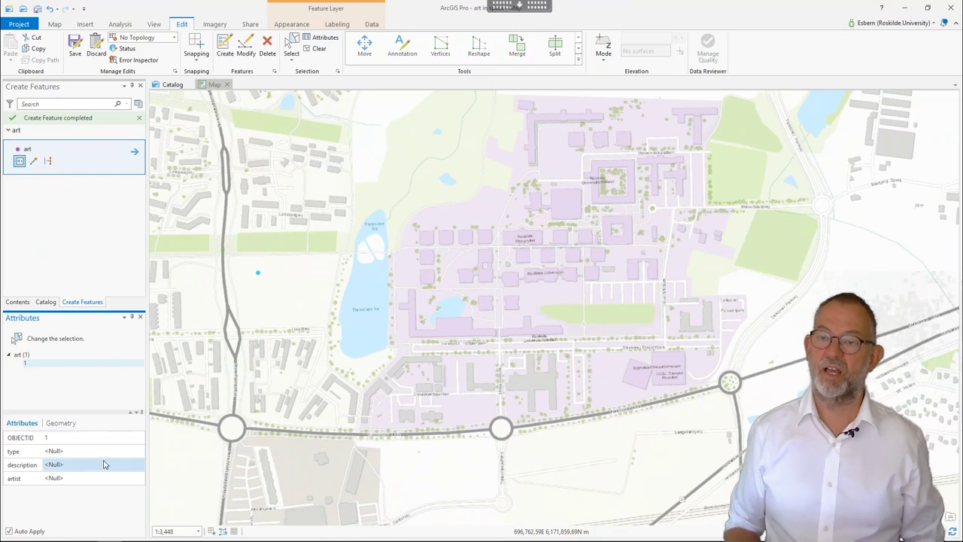
pyautogui.click(103, 478)
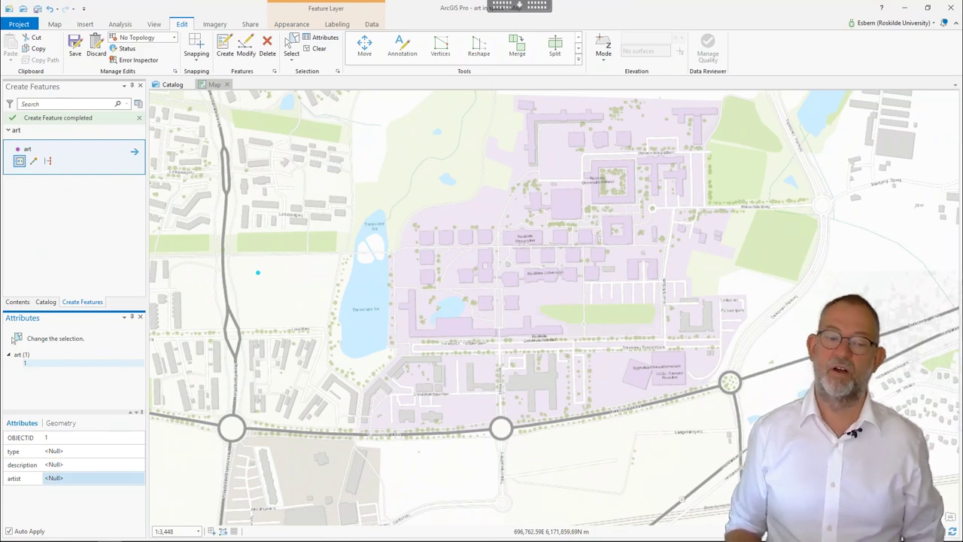
pyautogui.click(91, 478)
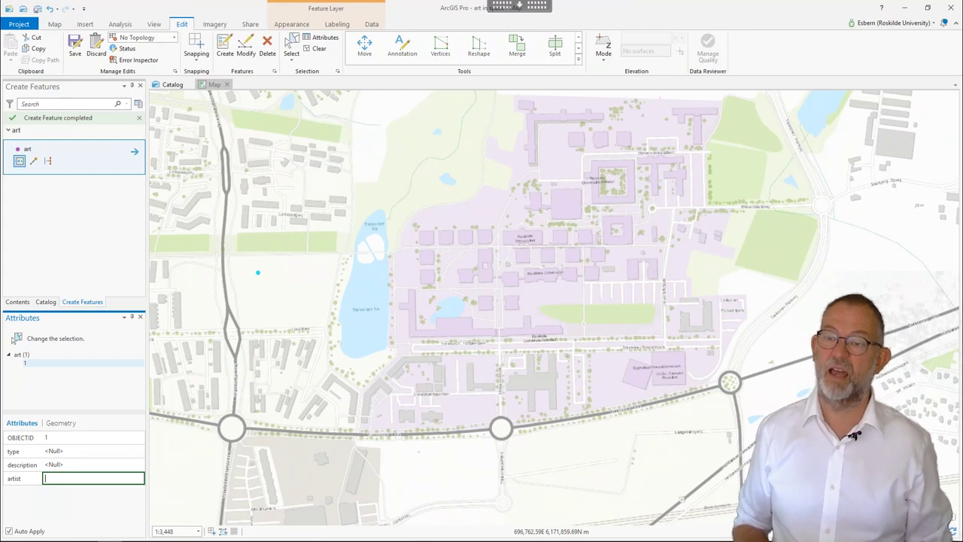
pyautogui.click(91, 451)
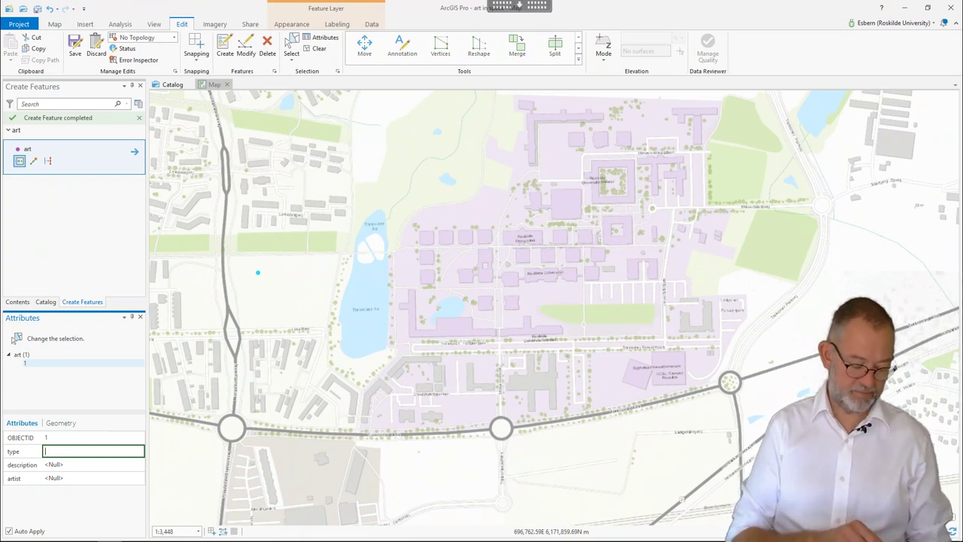
pyautogui.write('sta')
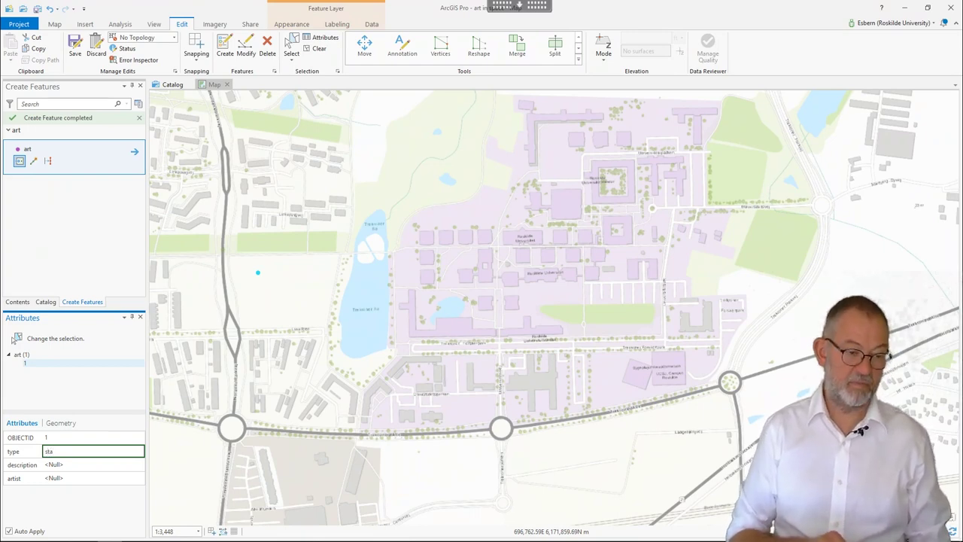
pyautogui.write('tue')
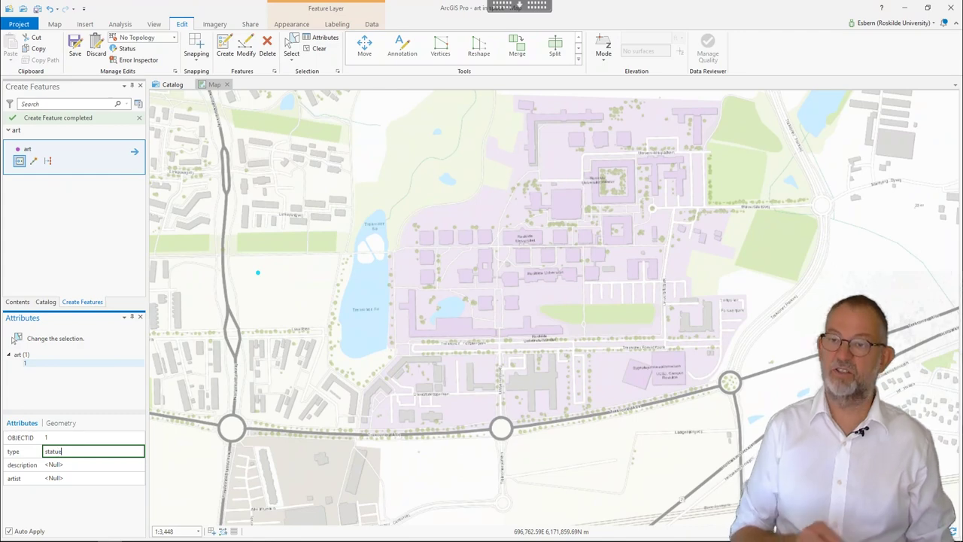
pyautogui.press('Return')
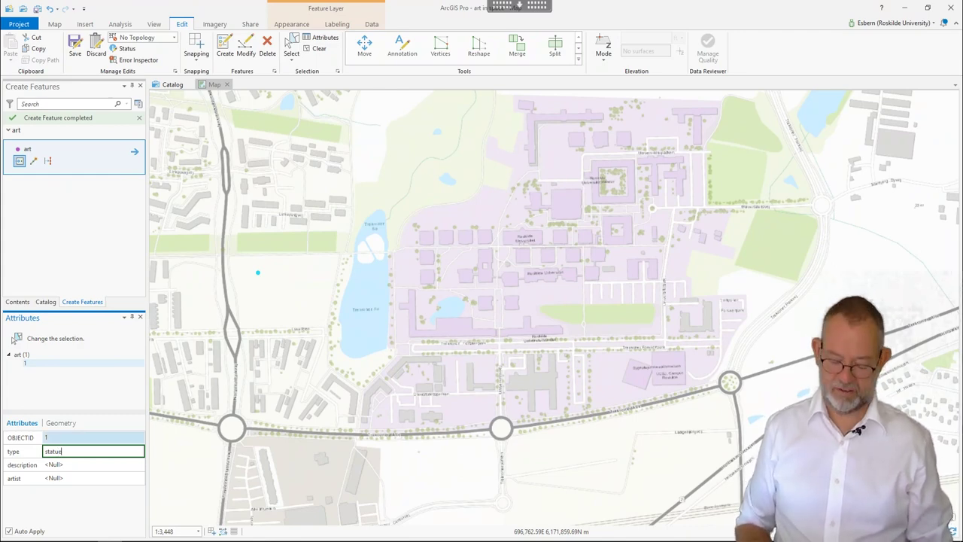
pyautogui.press('Tab')
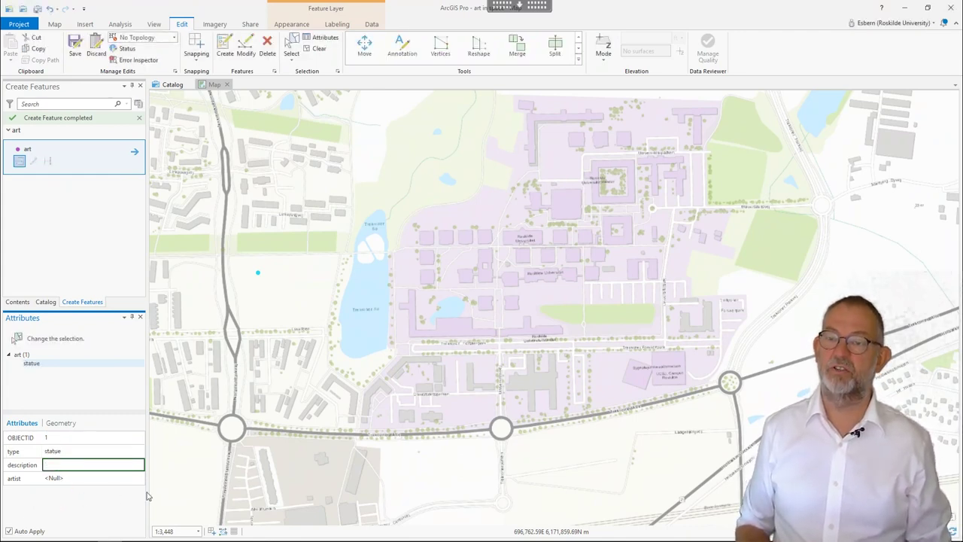
# Step: Add two more art points near the lake, typed mural and installation
pyautogui.click(310, 270)
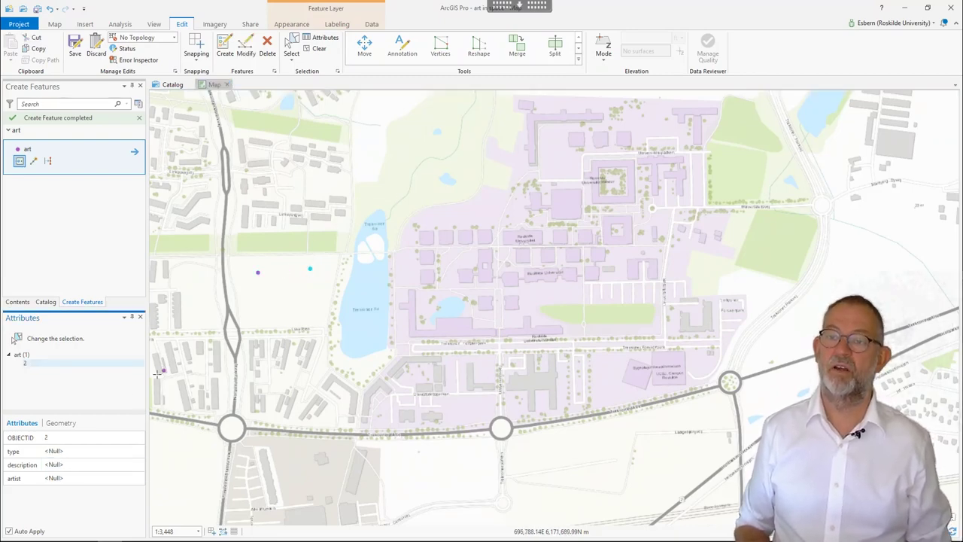
pyautogui.click(93, 452)
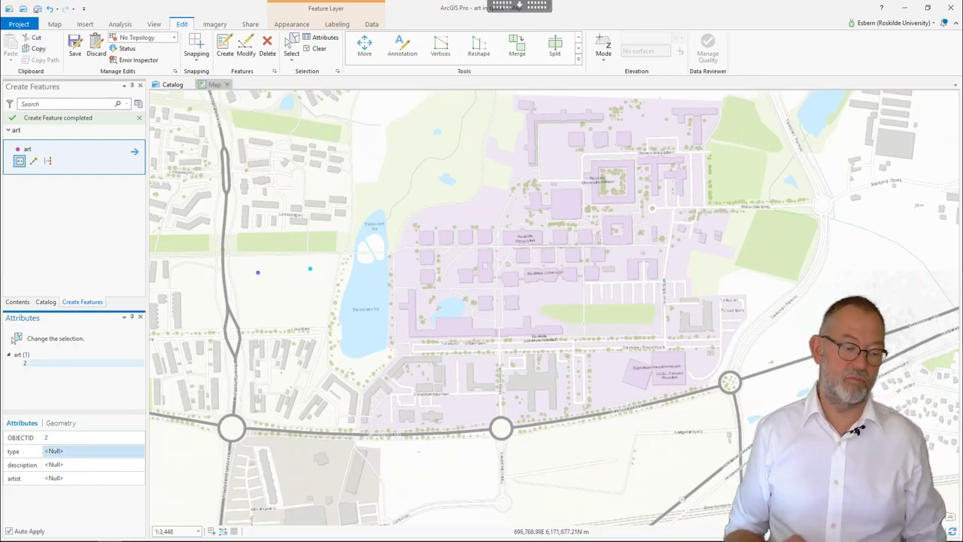
pyautogui.write('mu')
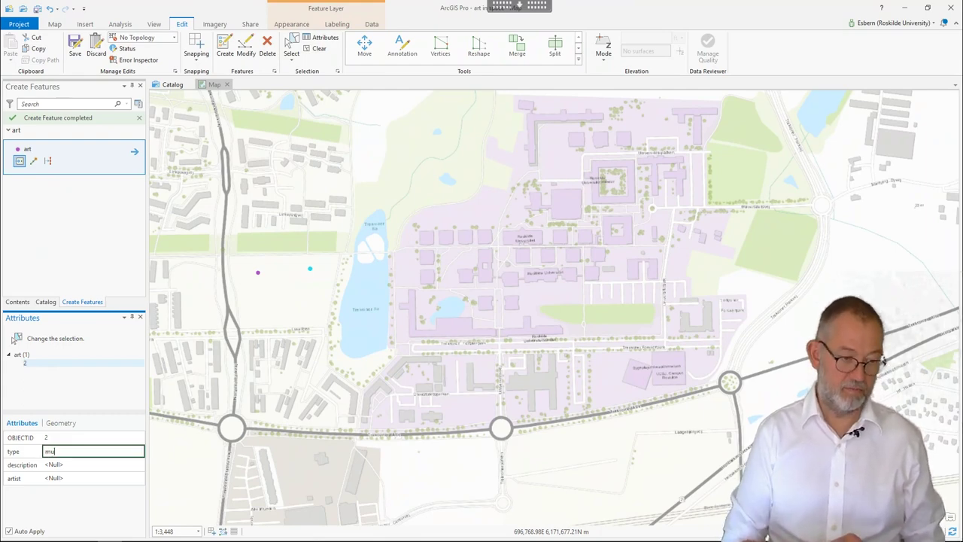
pyautogui.write('ral')
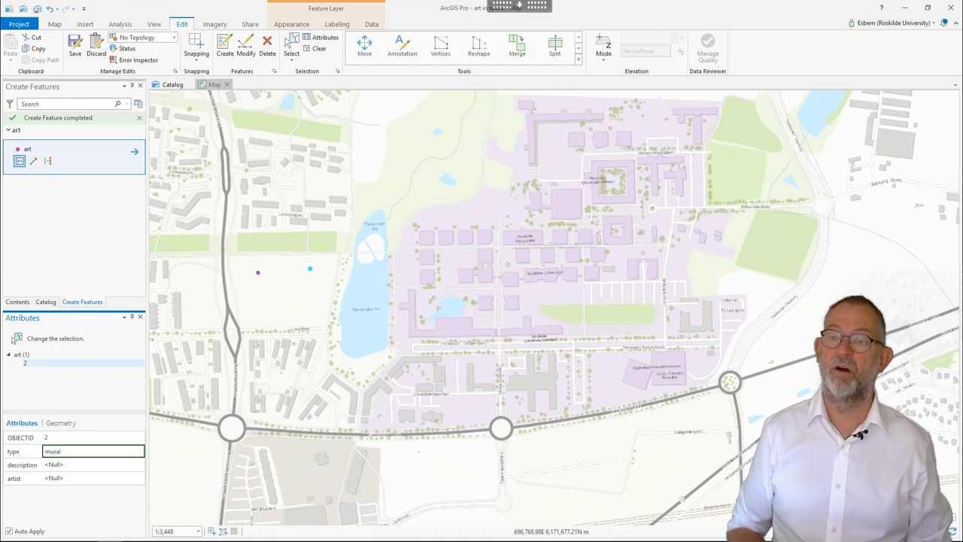
pyautogui.press('Tab')
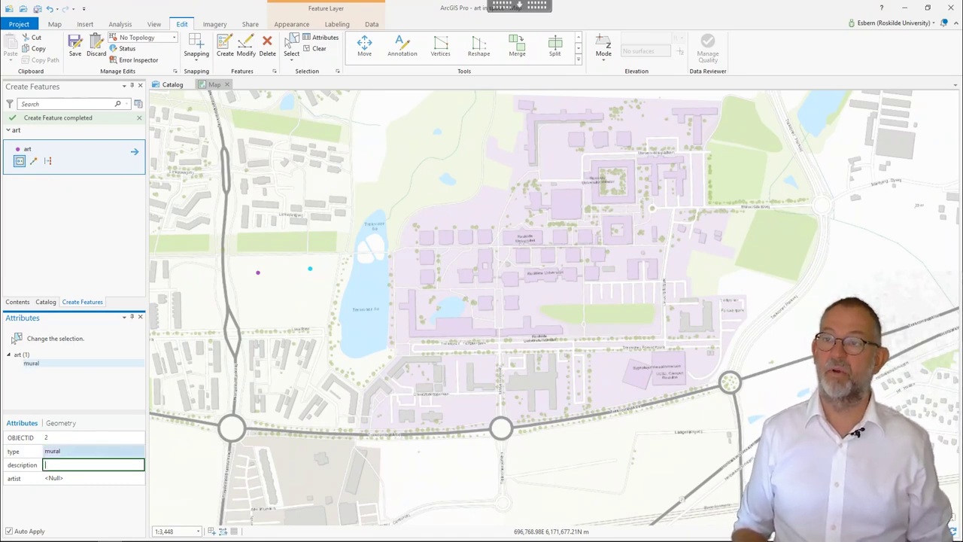
pyautogui.click(287, 306)
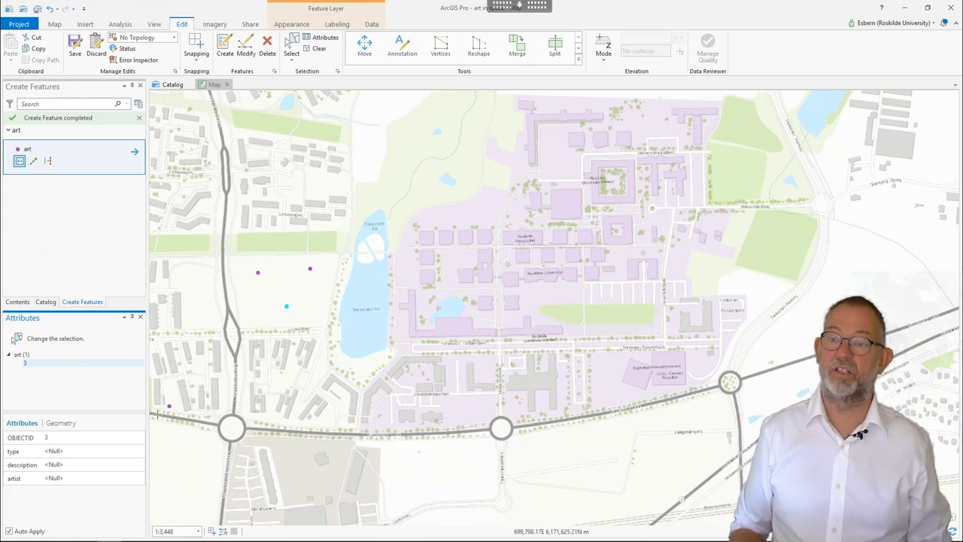
pyautogui.click(94, 451)
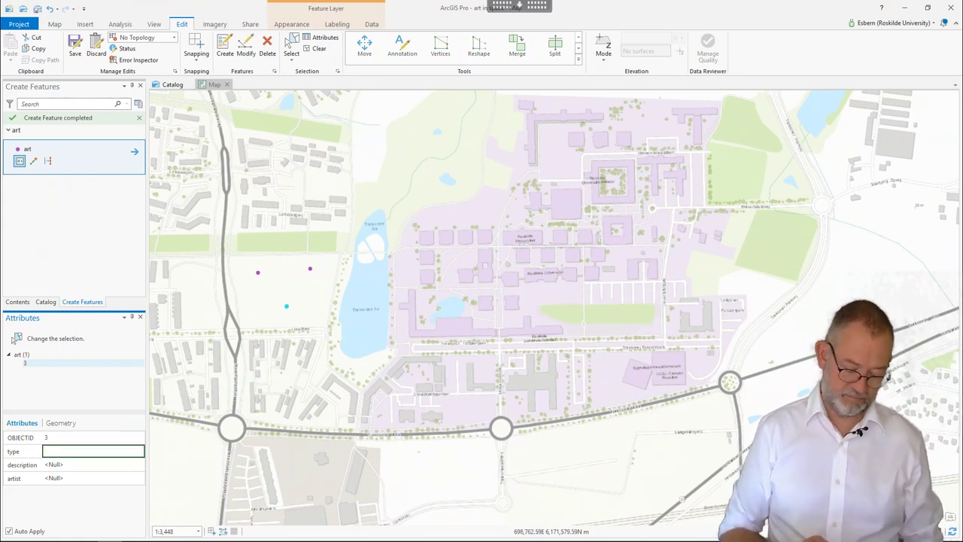
pyautogui.write('inst')
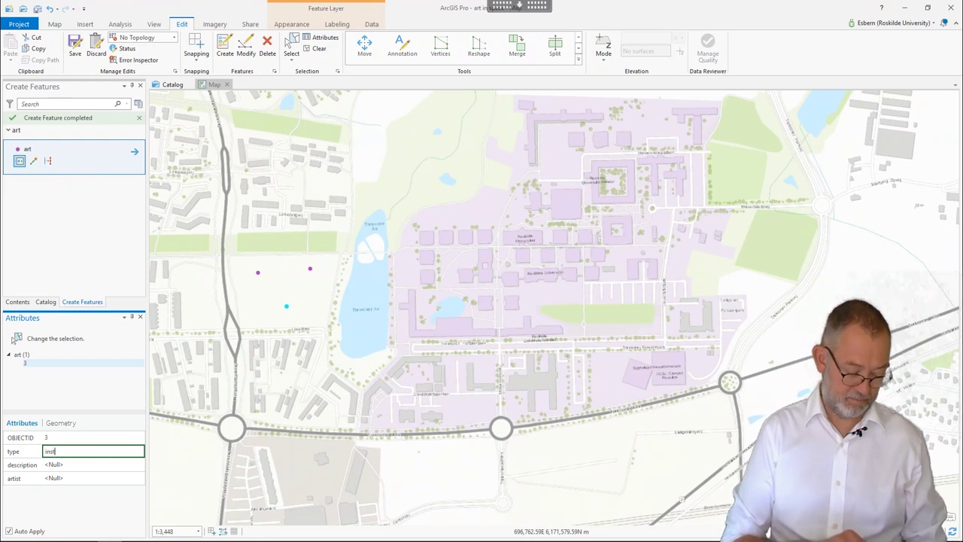
pyautogui.write('all')
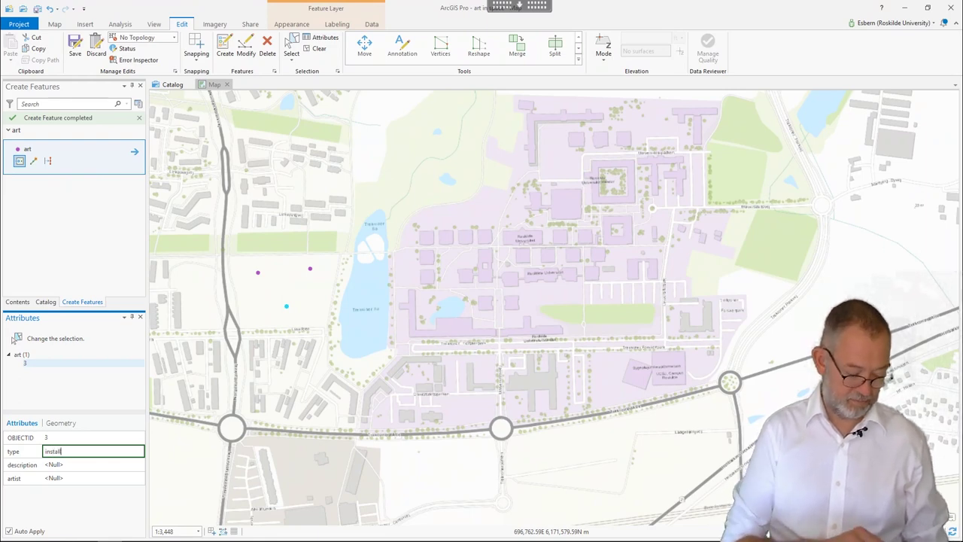
pyautogui.write('ati')
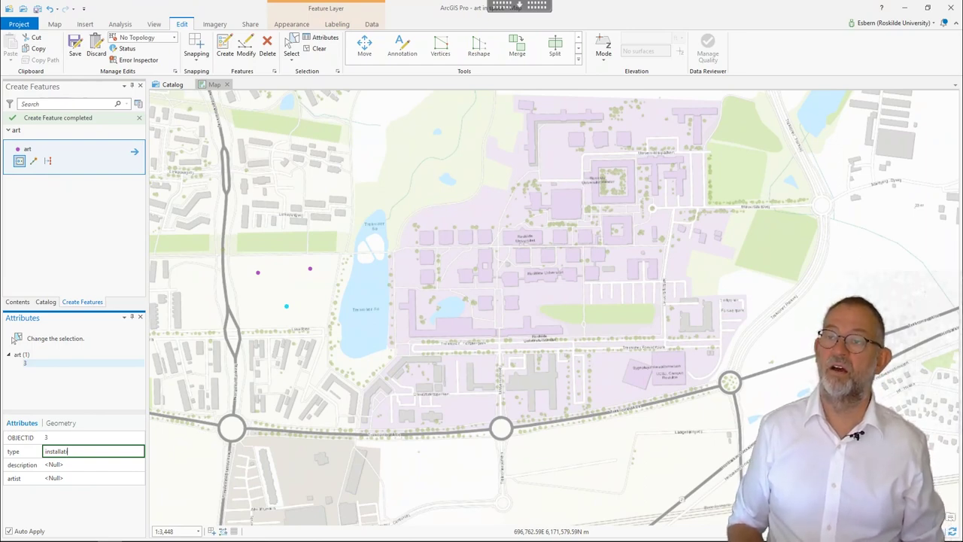
pyautogui.write('on')
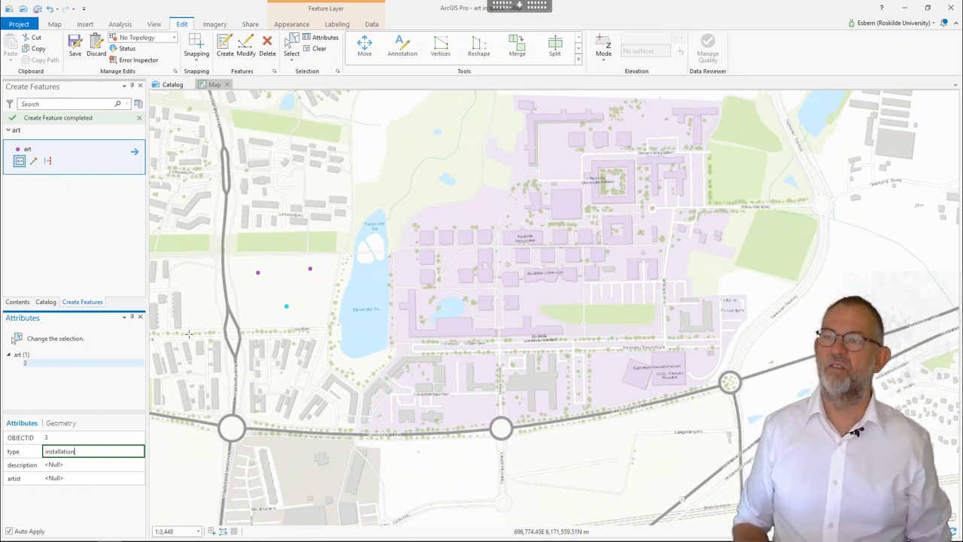
# Step: Place a fourth art point further southwest and give it the type other
pyautogui.click(259, 303)
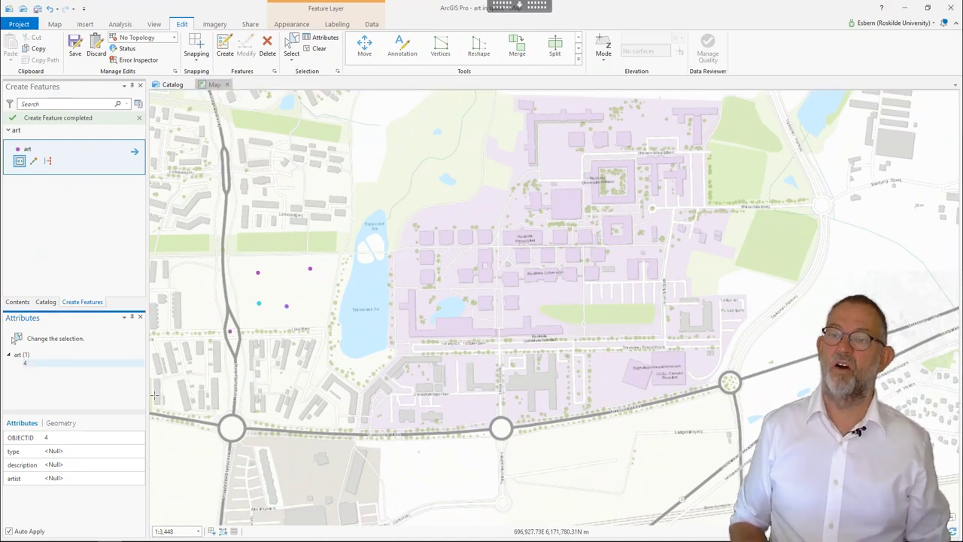
pyautogui.click(91, 450)
pyautogui.click(90, 450)
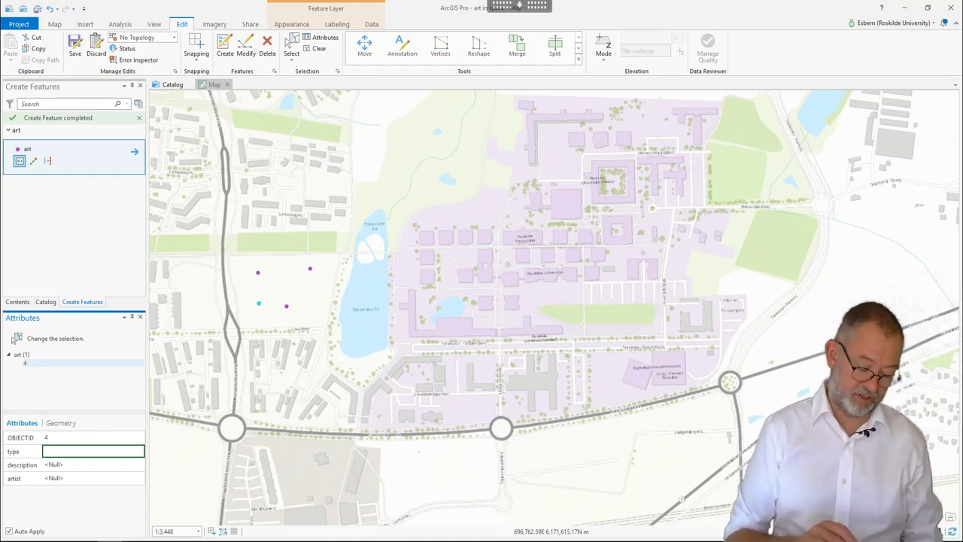
pyautogui.write('oth')
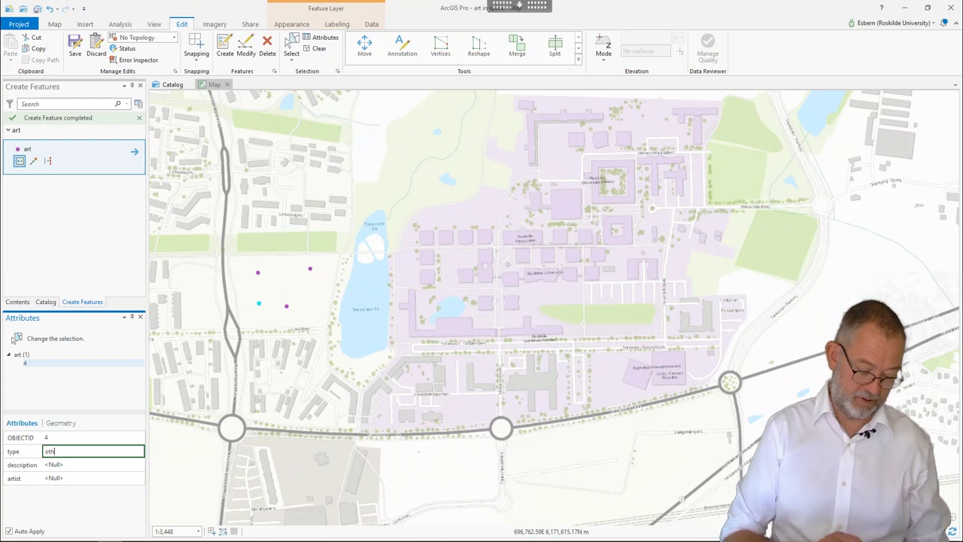
pyautogui.write('er')
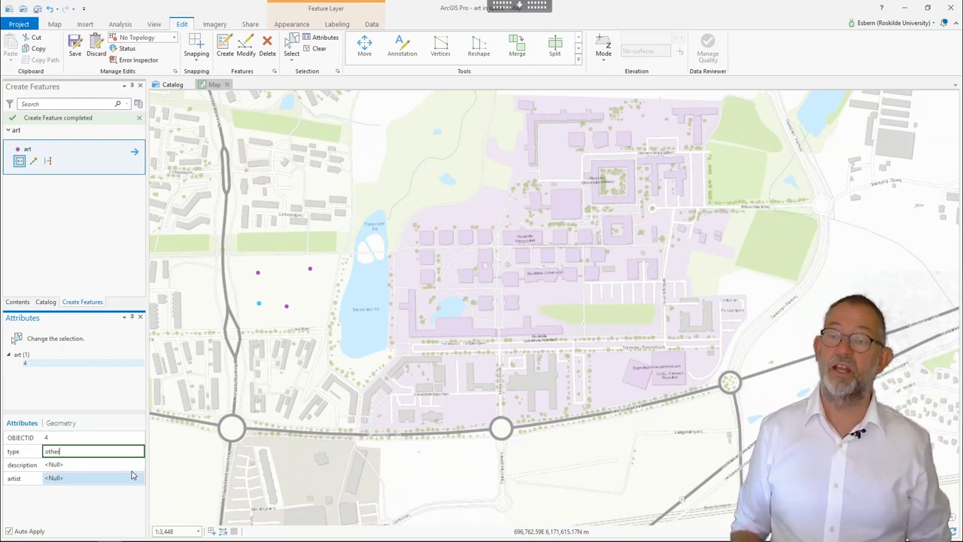
pyautogui.press('Tab')
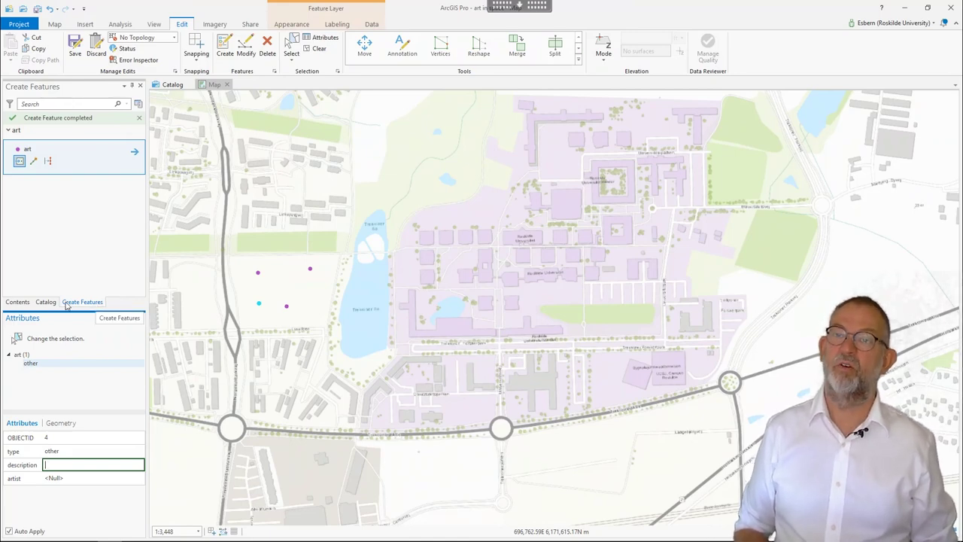
# Step: Open the art layer's Symbology settings from its context menu in the Contents pane
pyautogui.click(23, 304)
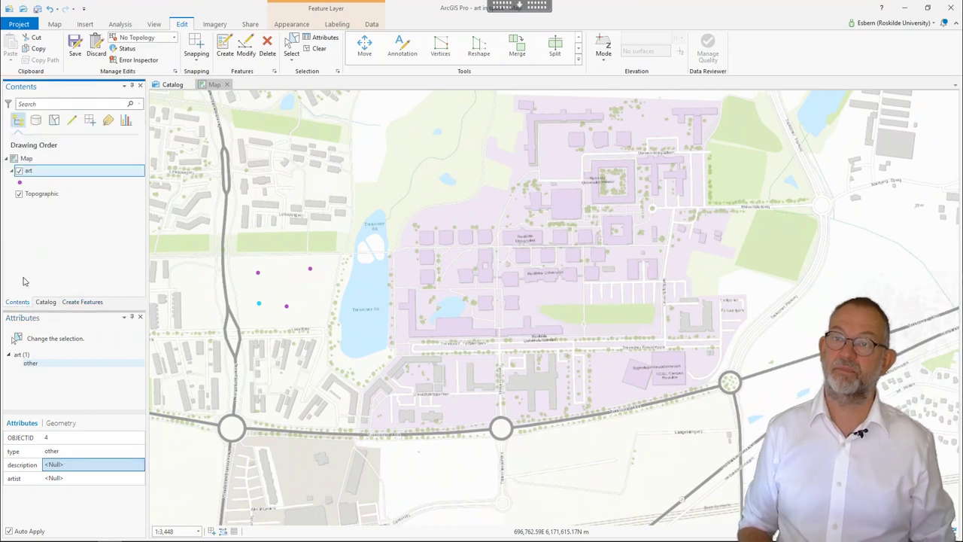
pyautogui.click(30, 172)
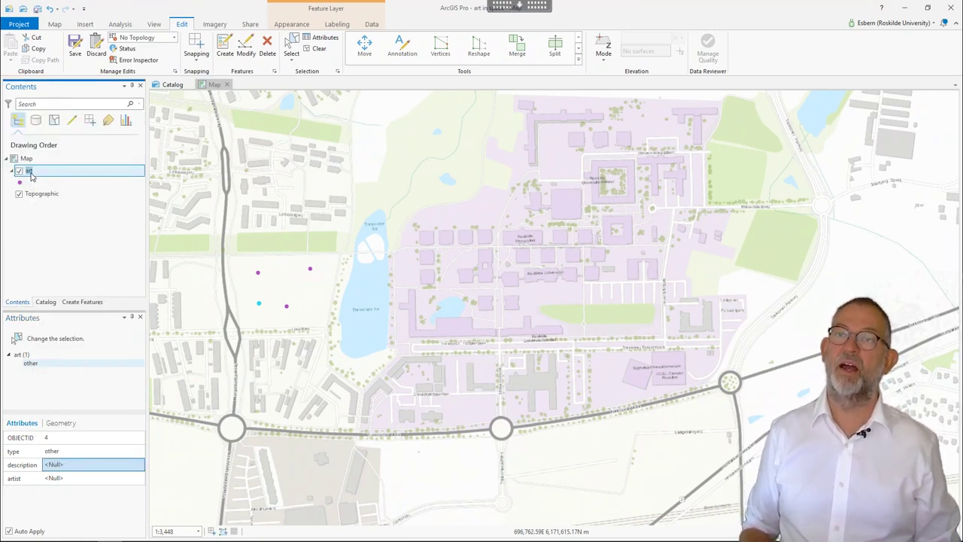
pyautogui.rightClick(30, 175)
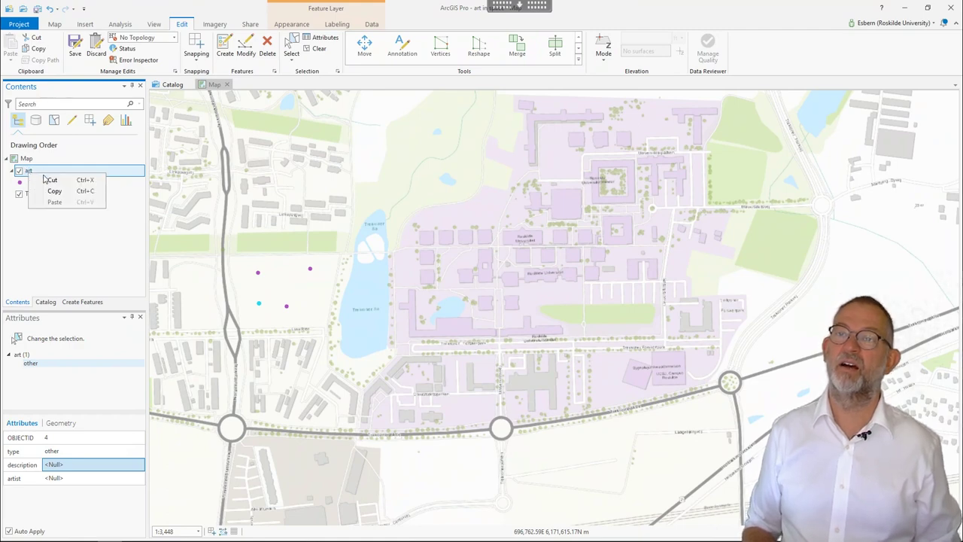
pyautogui.click(45, 225)
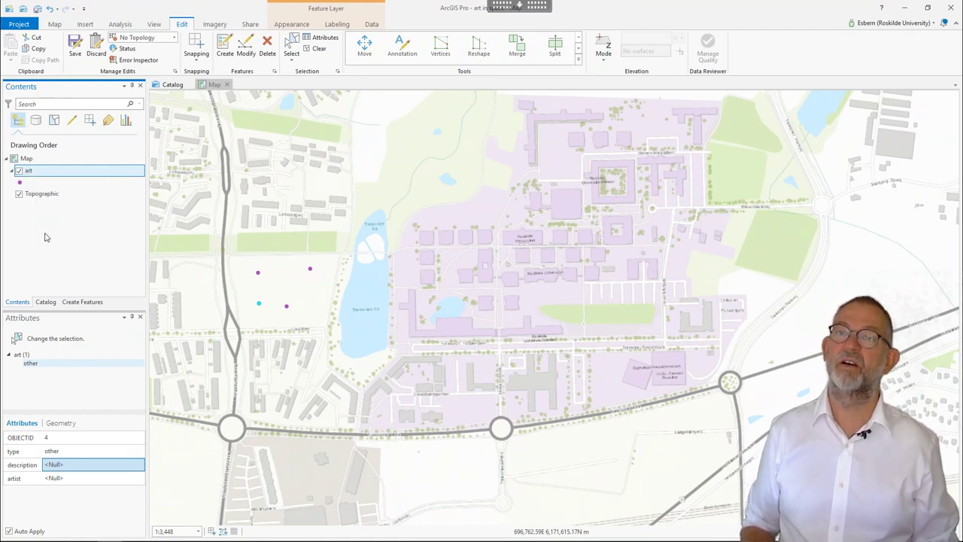
pyautogui.rightClick(64, 177)
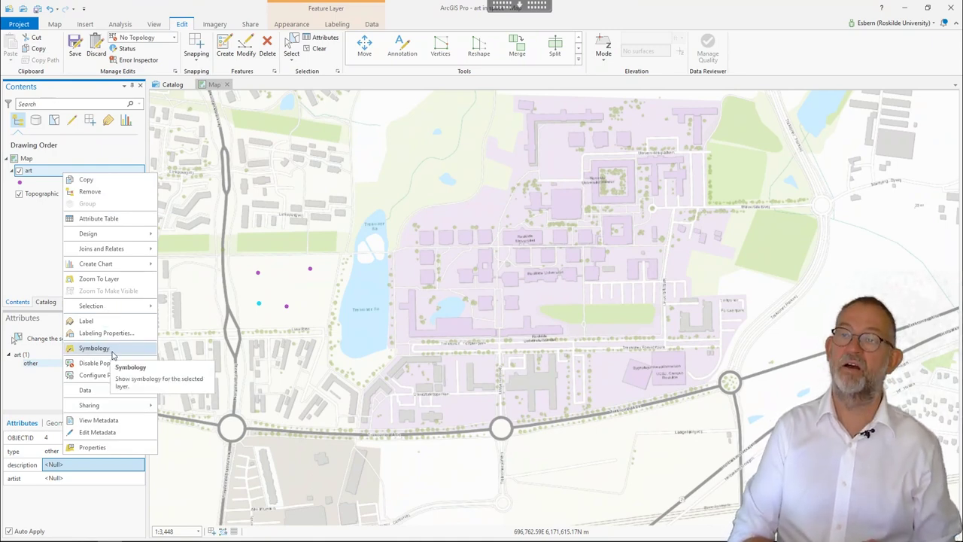
pyautogui.click(112, 351)
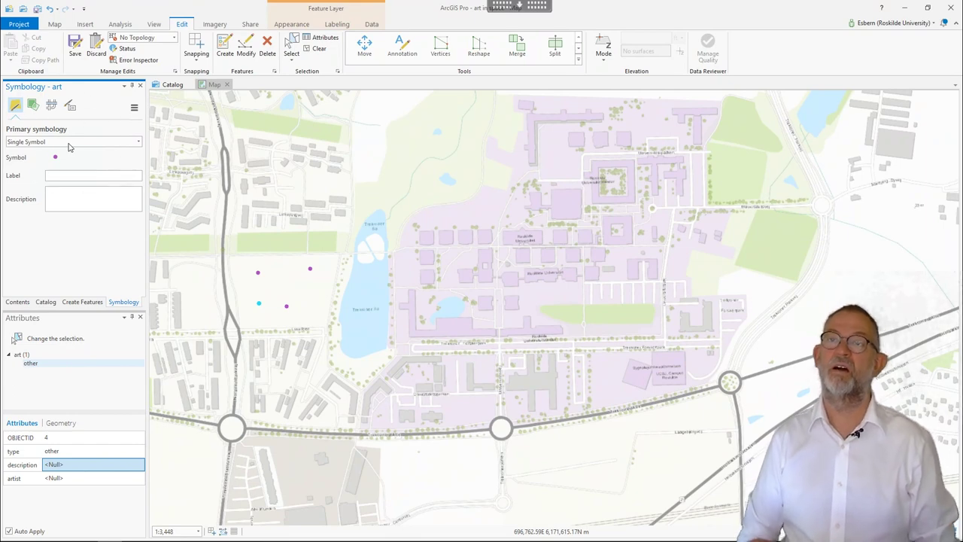
# Step: Switch the art layer to Unique Values on the type field with the red, blue, green colour scheme
pyautogui.click(68, 143)
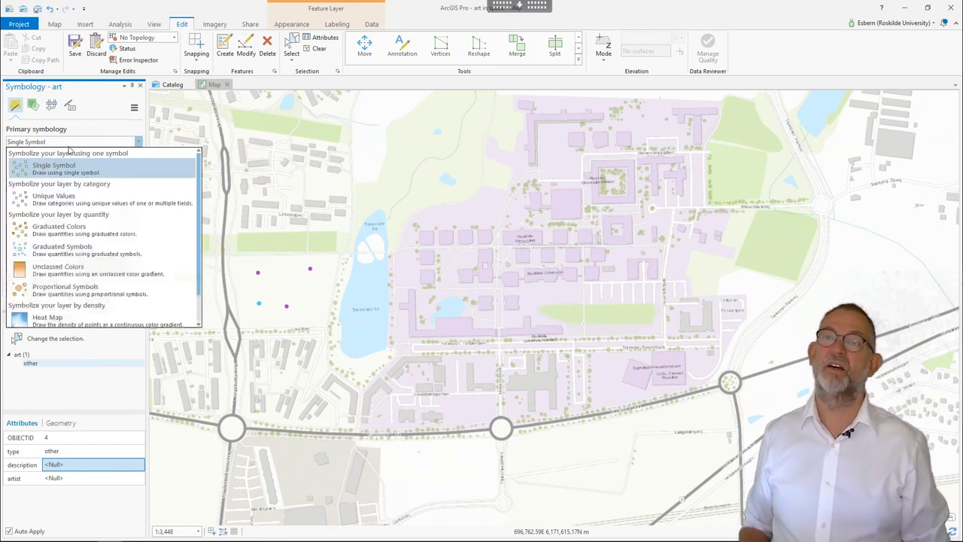
pyautogui.click(66, 167)
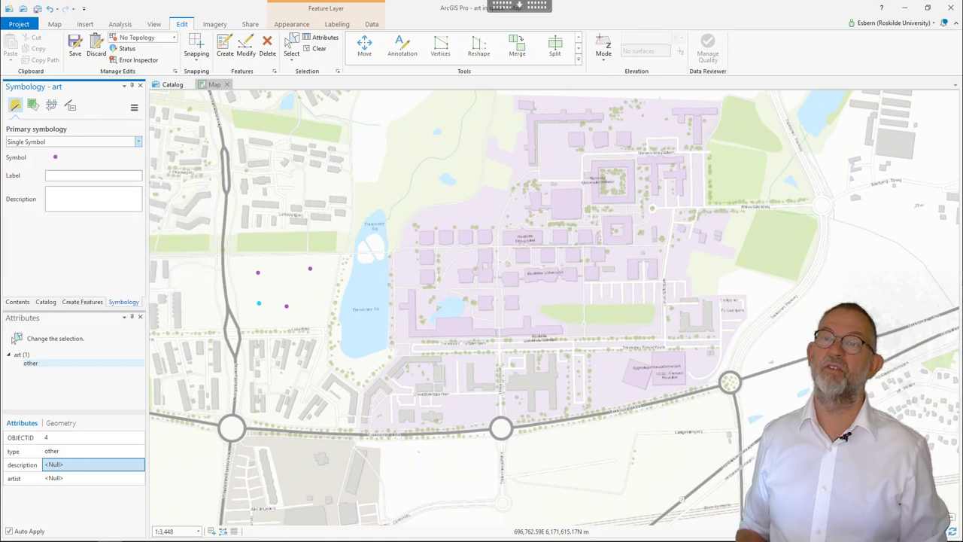
pyautogui.click(61, 143)
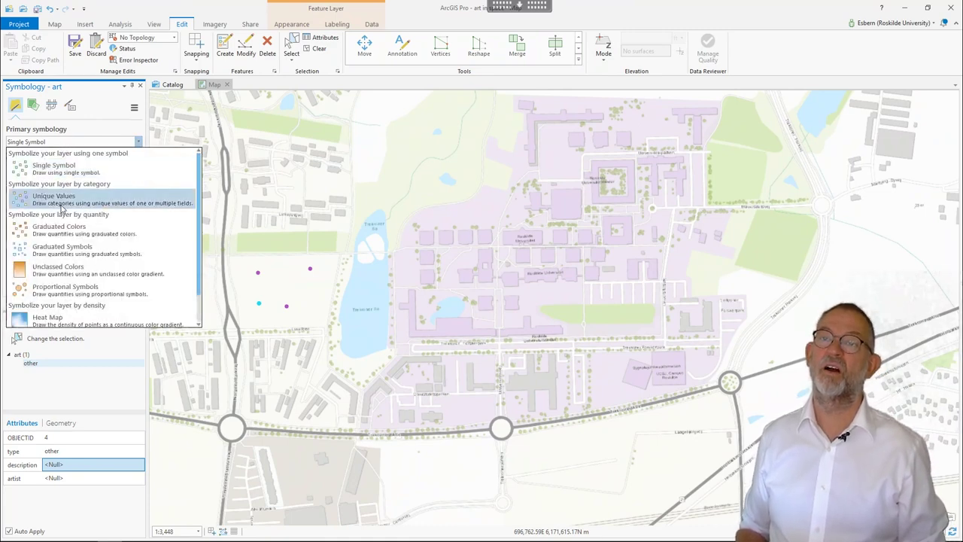
pyautogui.click(63, 205)
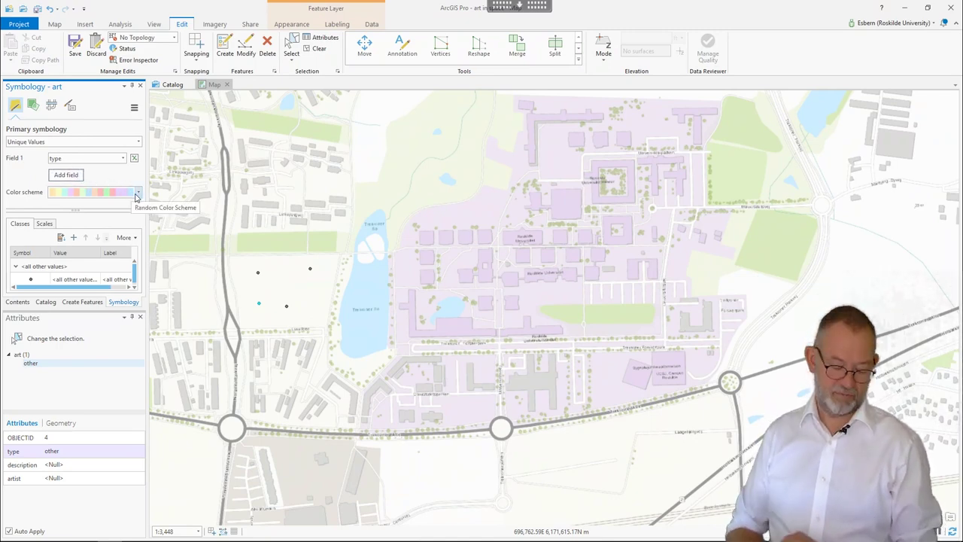
pyautogui.click(136, 196)
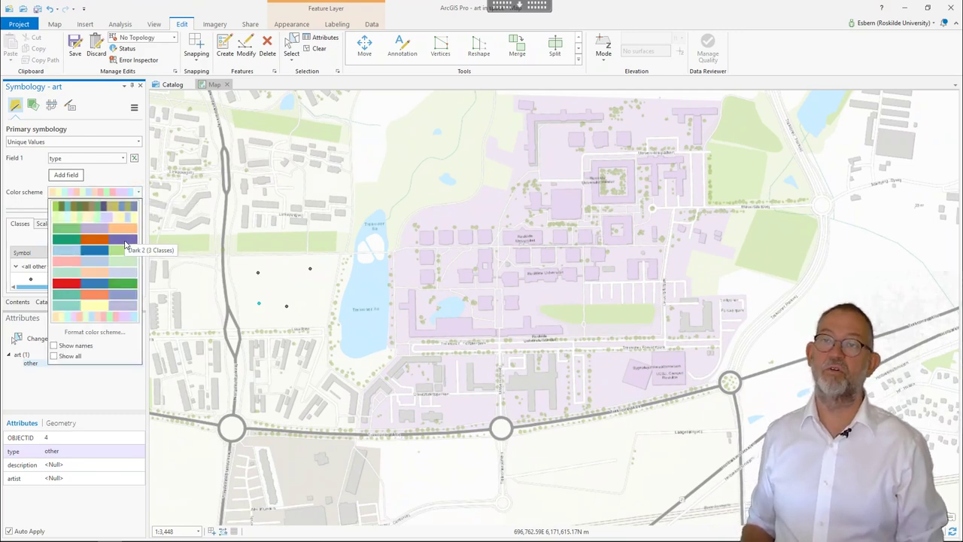
pyautogui.click(124, 284)
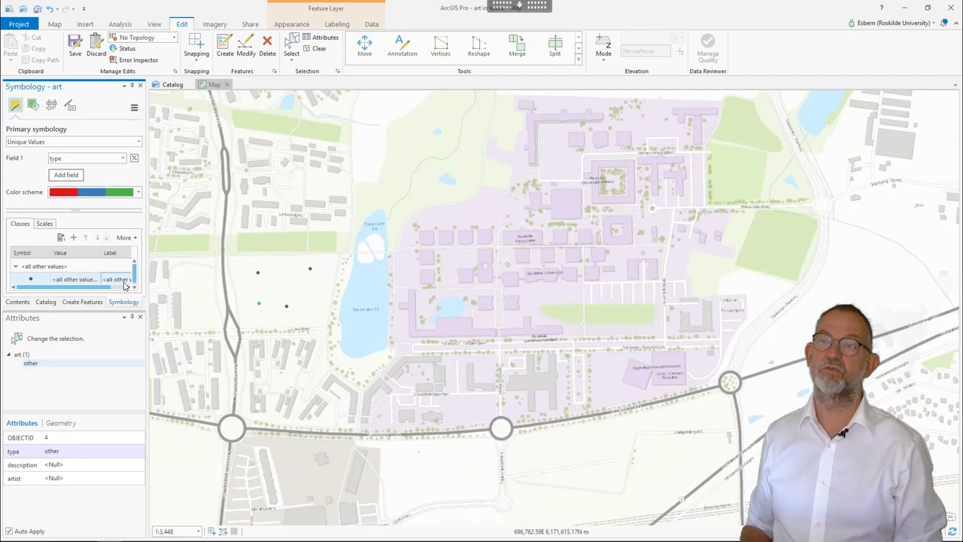
# Step: Close the Attributes pane and add all values as classes: installation, mural, other and statue
pyautogui.click(139, 317)
pyautogui.click(60, 359)
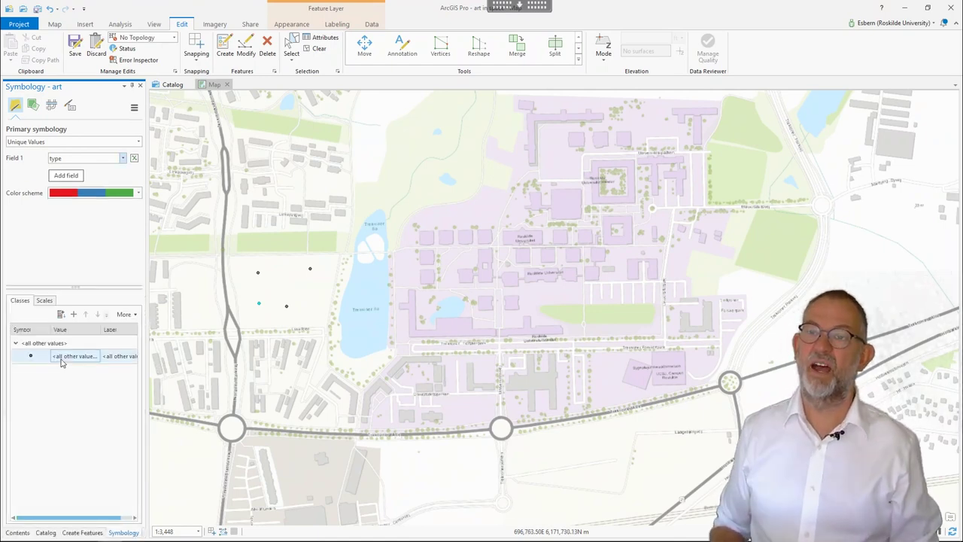
pyautogui.click(61, 314)
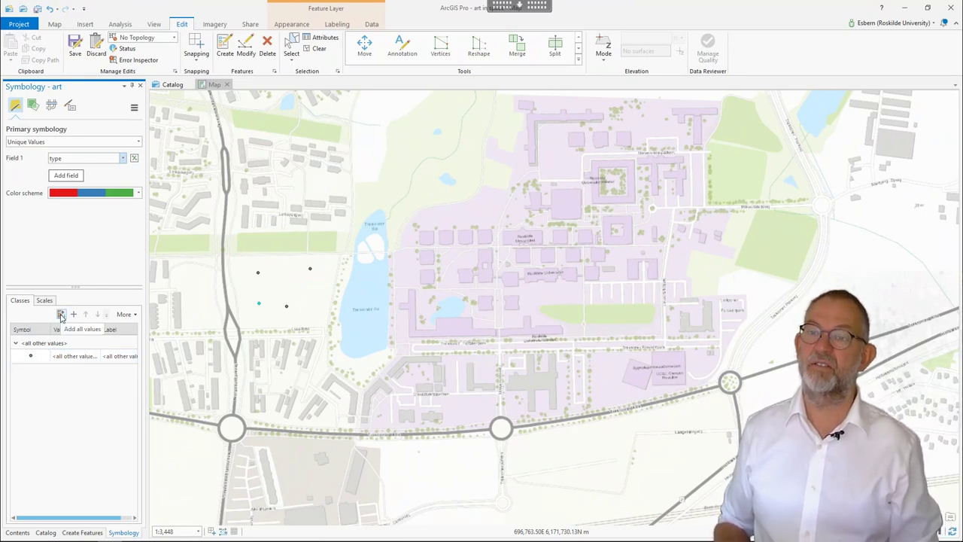
pyautogui.click(61, 315)
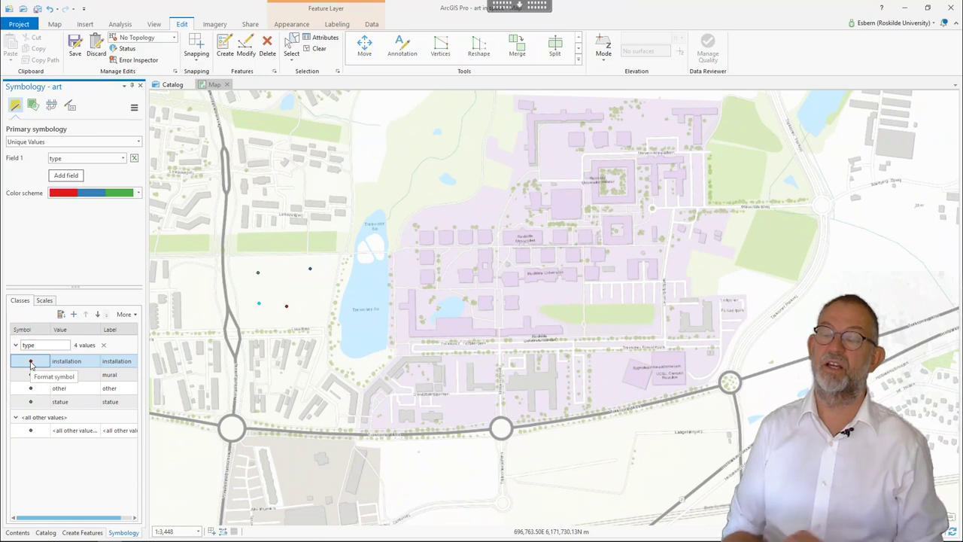
# Step: Enlarge the installation class symbol to 6 pt
pyautogui.click(31, 361)
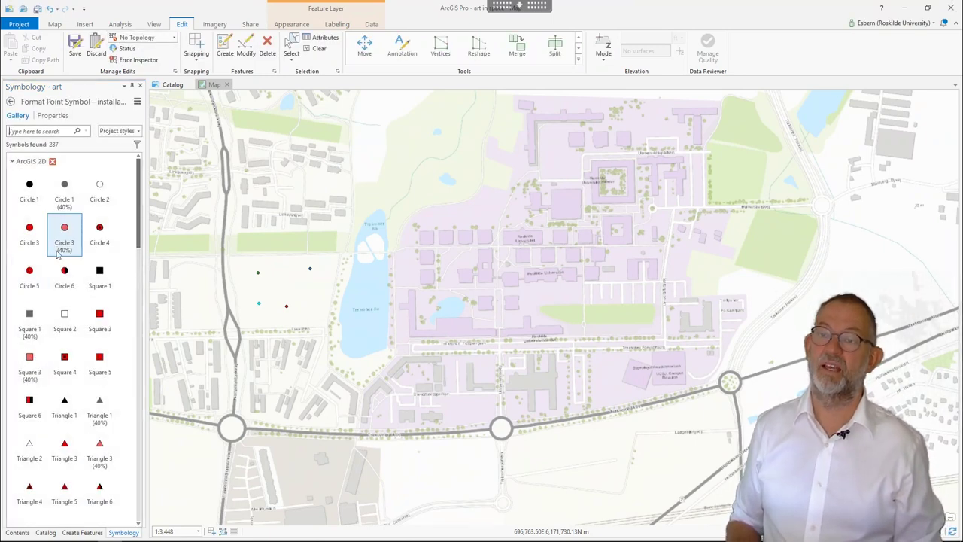
pyautogui.click(91, 276)
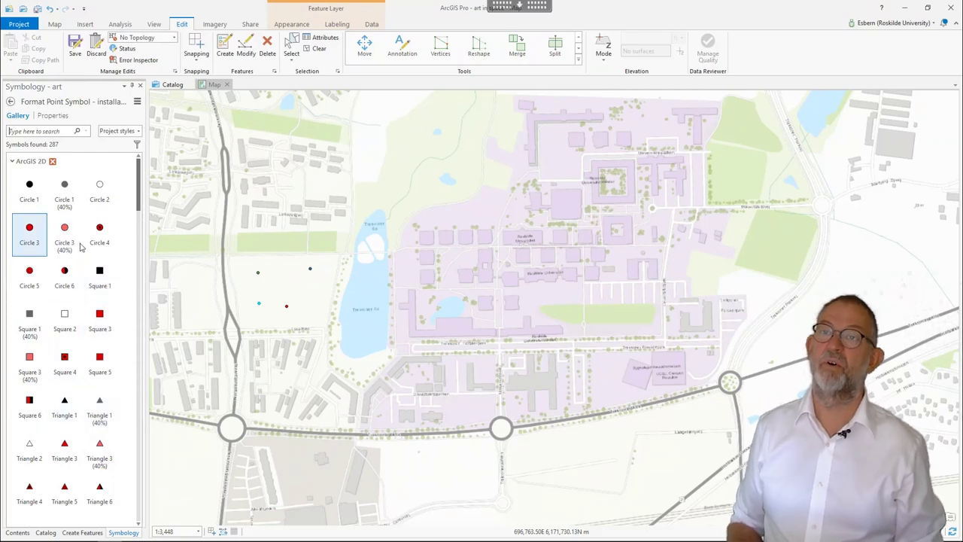
pyautogui.click(29, 189)
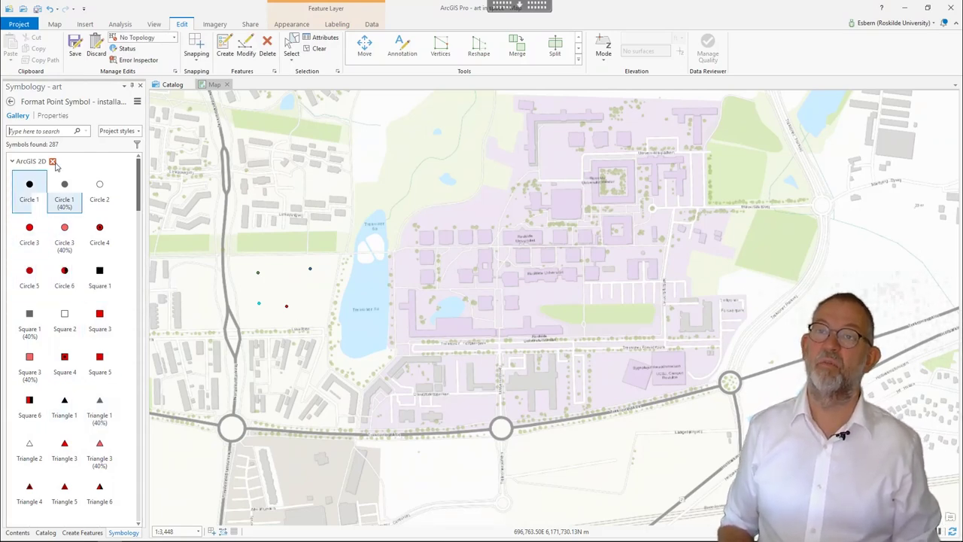
pyautogui.click(52, 116)
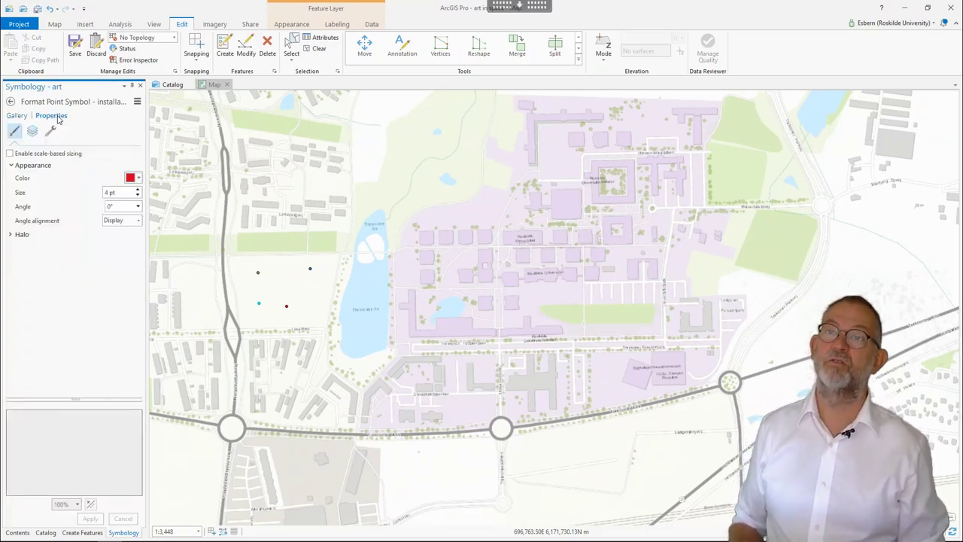
pyautogui.click(138, 190)
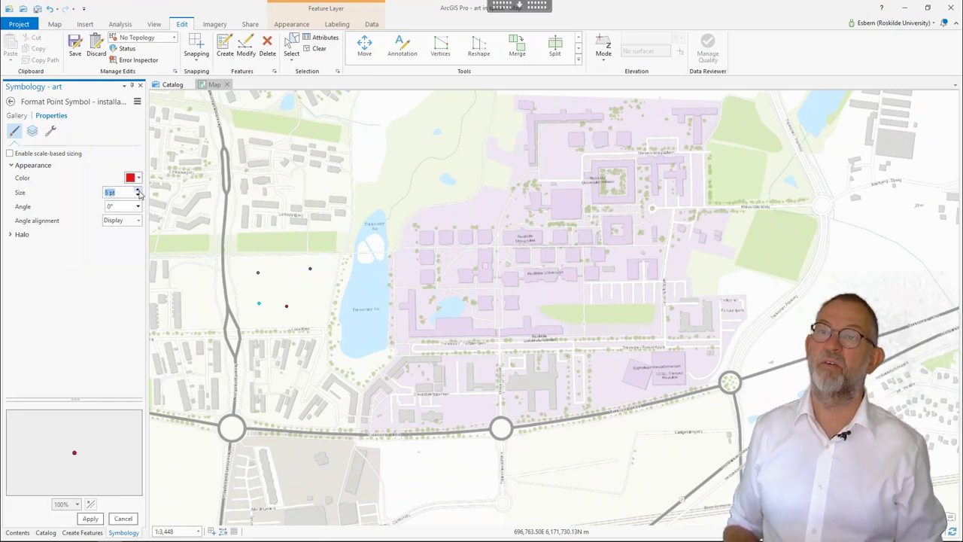
# Step: Change the installation marker shape to a red triangle and apply the changes
pyautogui.click(33, 132)
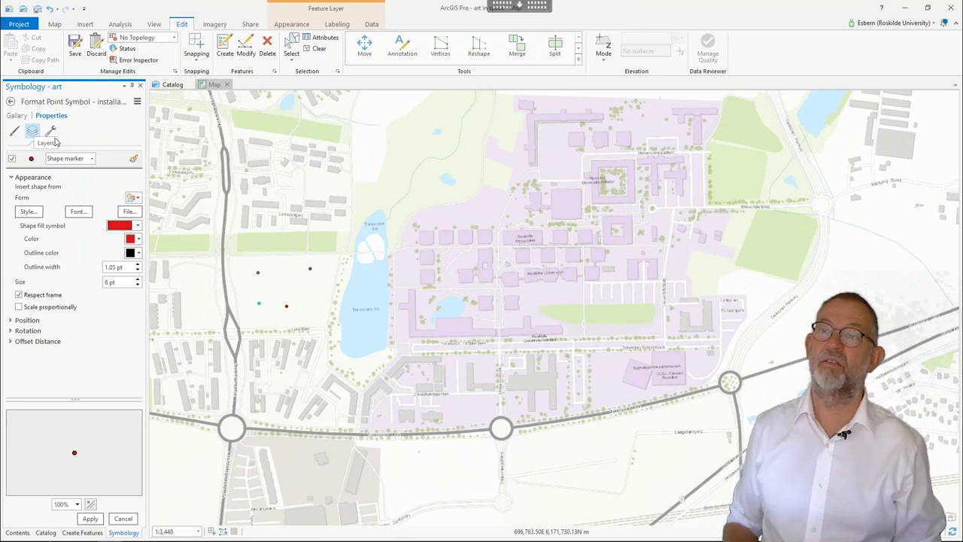
pyautogui.click(134, 196)
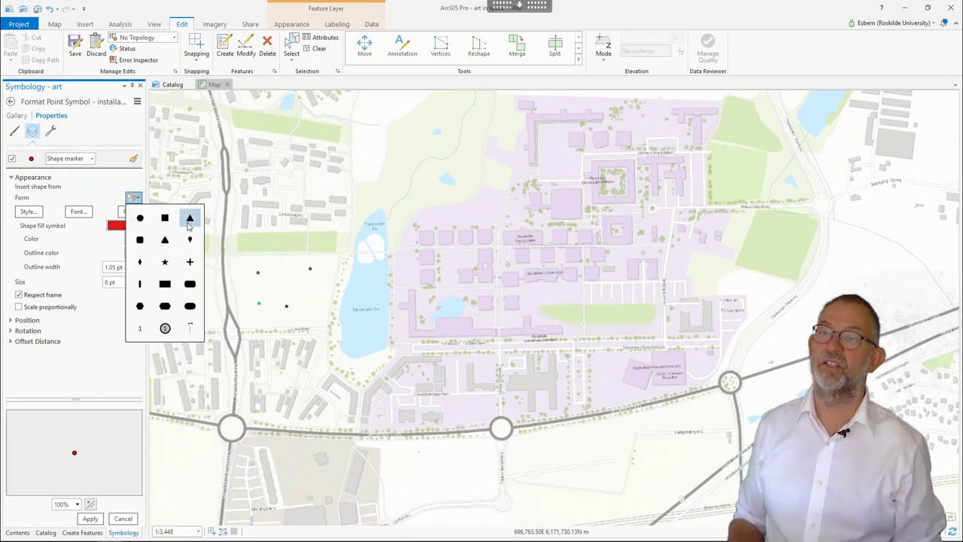
pyautogui.click(190, 218)
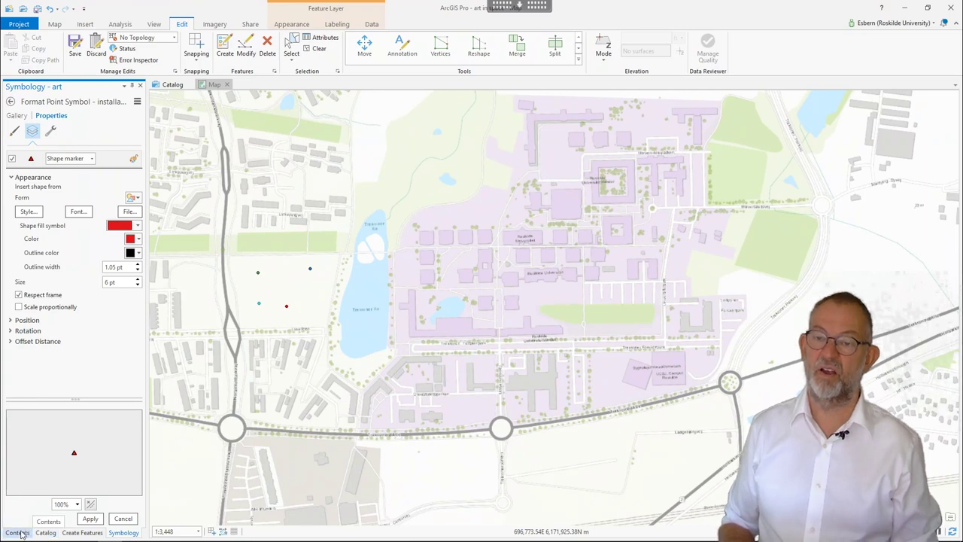
pyautogui.click(20, 533)
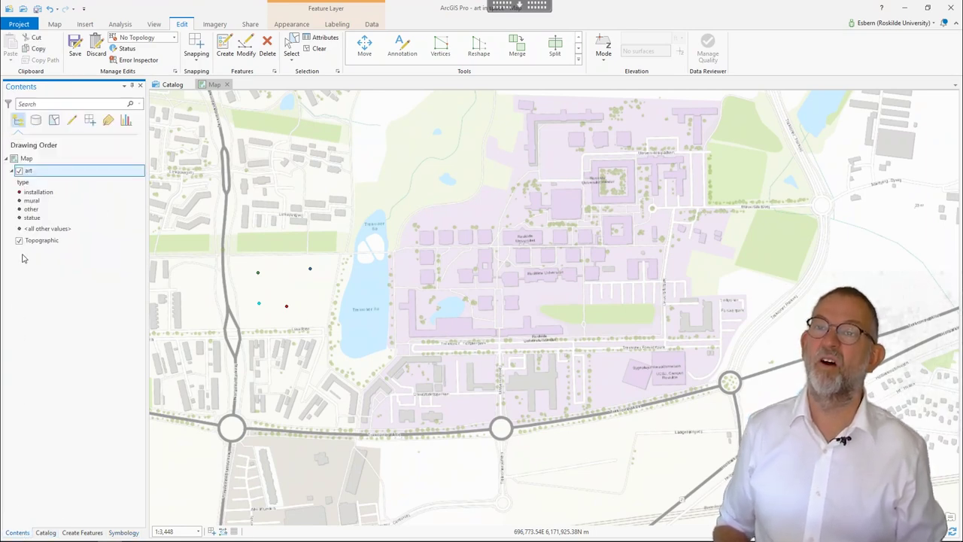
pyautogui.click(19, 200)
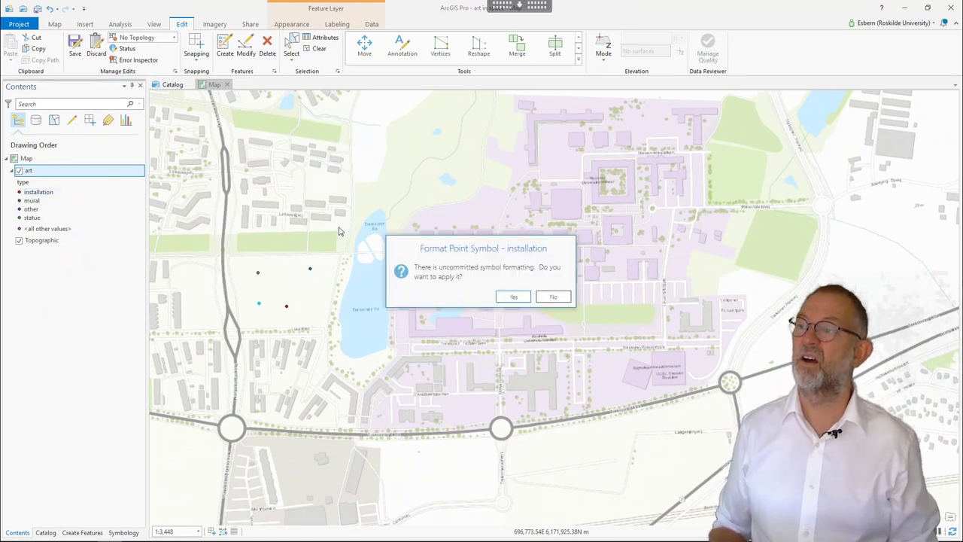
pyautogui.click(520, 296)
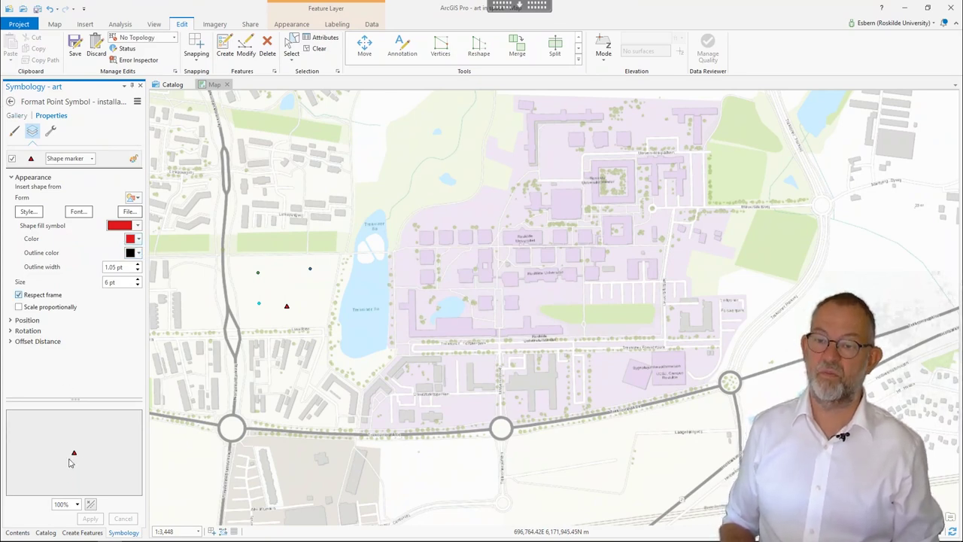
pyautogui.click(45, 532)
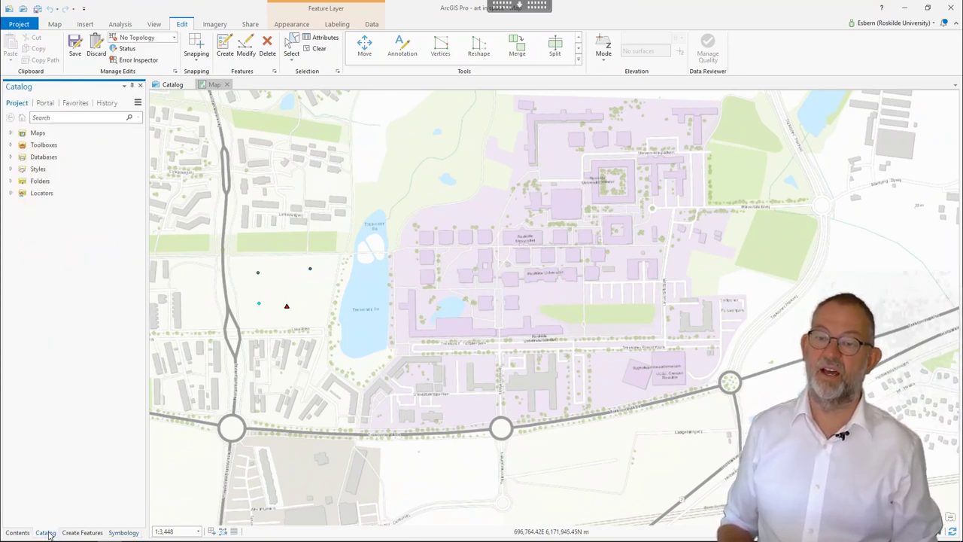
pyautogui.click(18, 533)
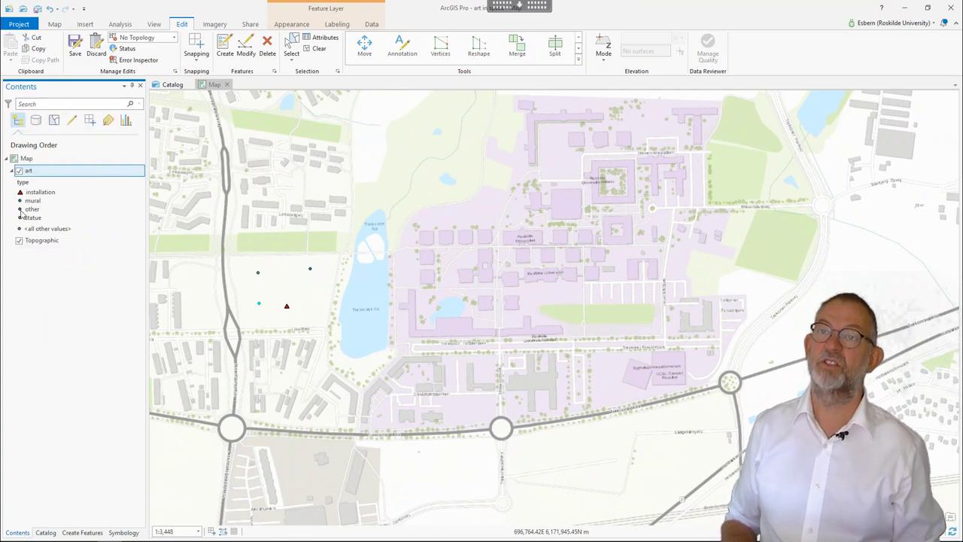
# Step: Change the statue class marker to a plus shape and apply it
pyautogui.click(20, 219)
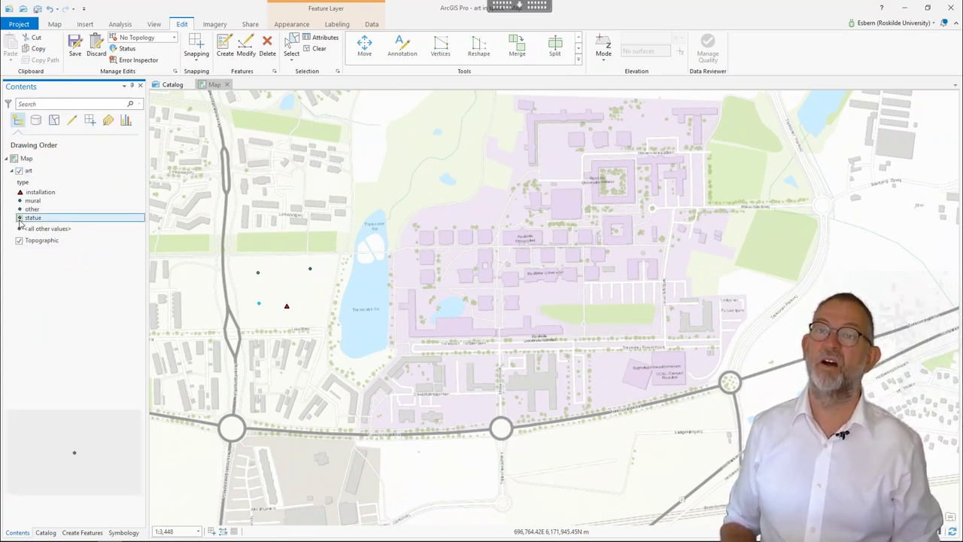
pyautogui.click(21, 219)
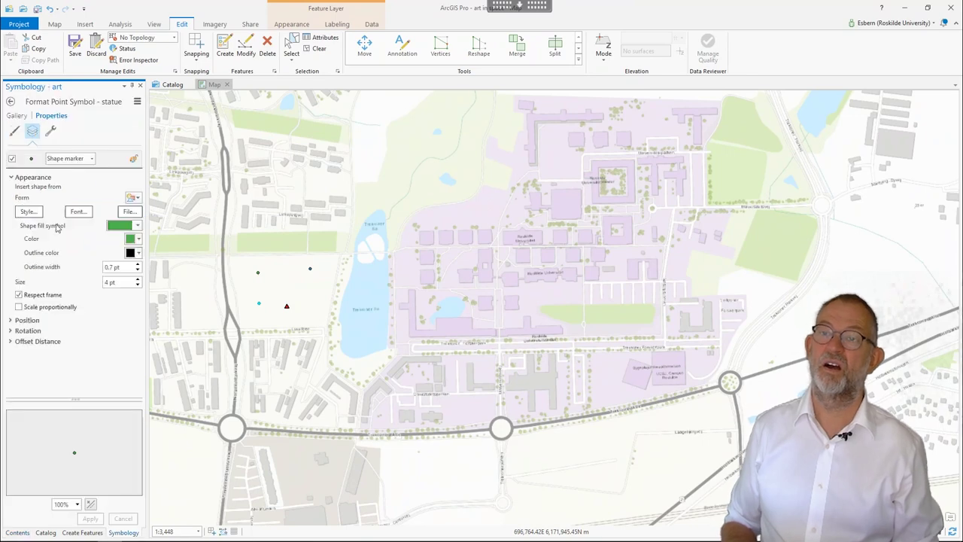
pyautogui.click(138, 199)
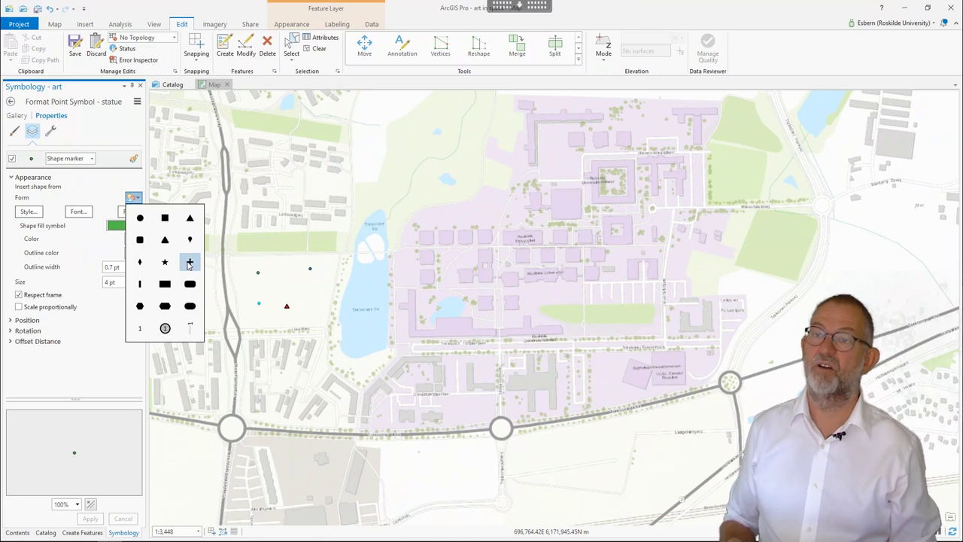
pyautogui.click(191, 264)
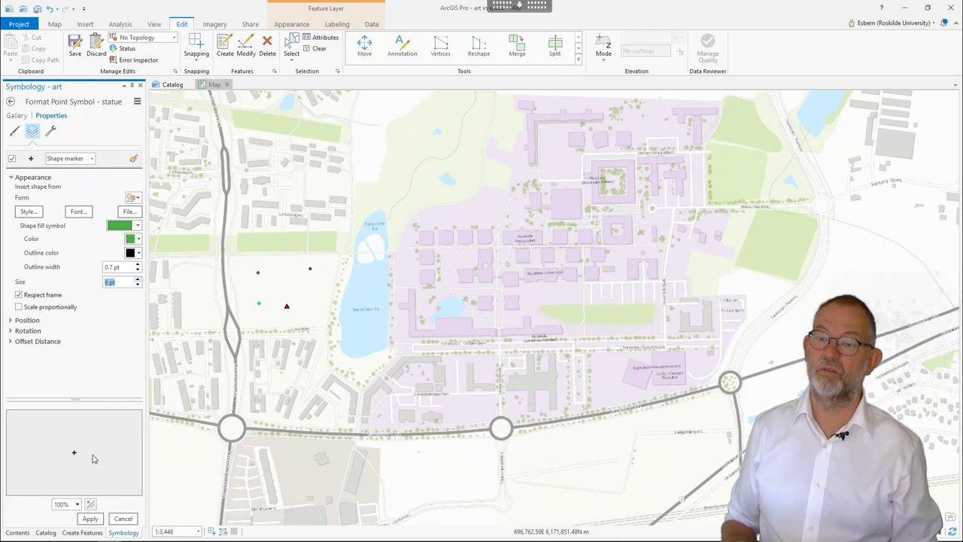
pyautogui.click(90, 519)
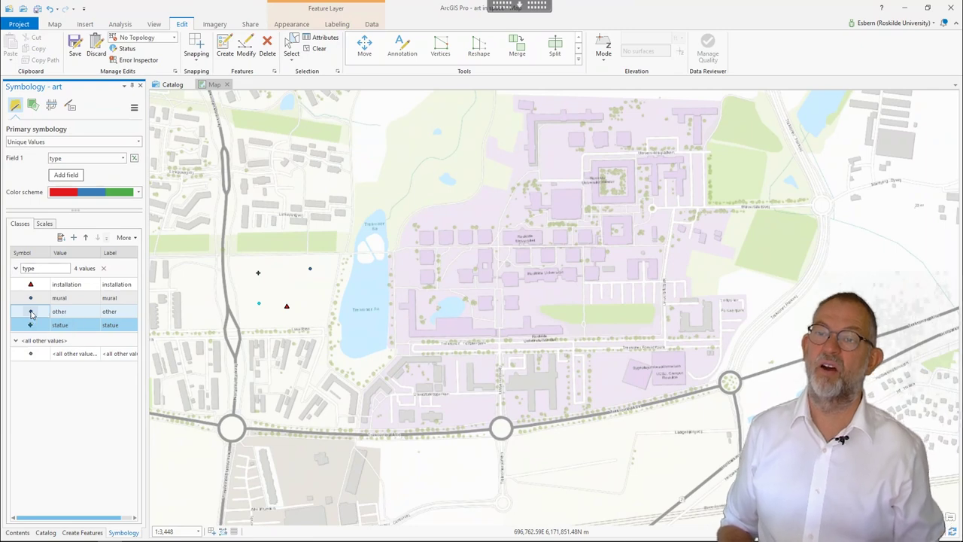
# Step: Make the 'other' class a 7 pt star marker, apply it, and return to the classes list
pyautogui.click(32, 313)
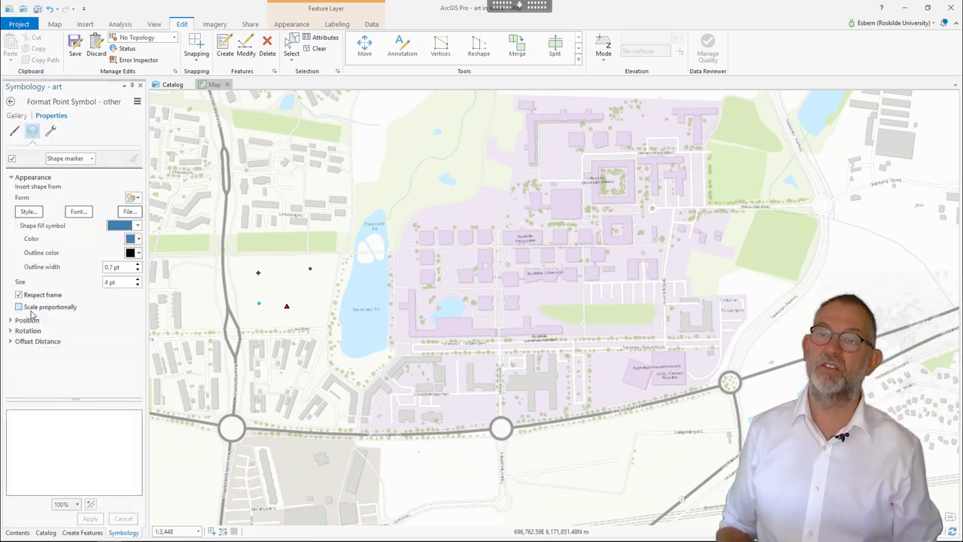
pyautogui.click(134, 197)
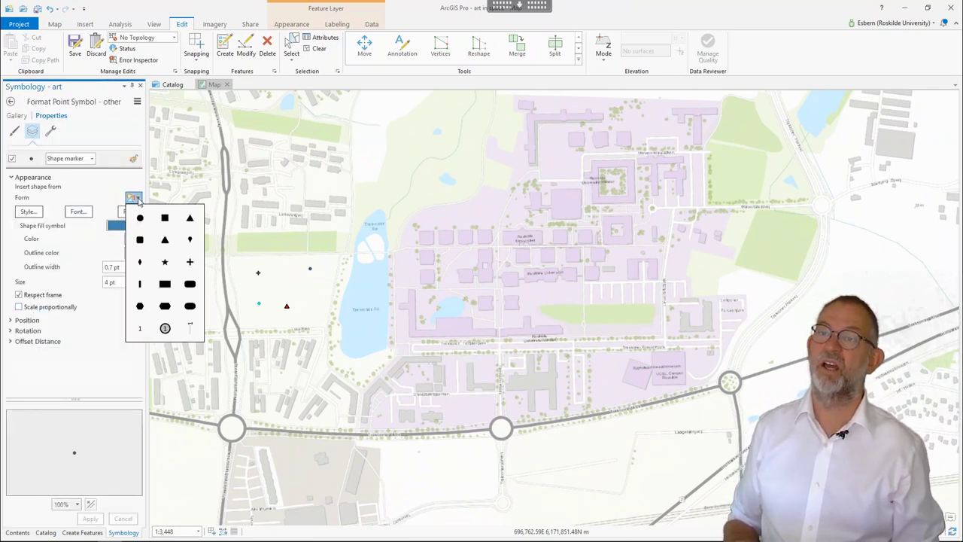
pyautogui.click(165, 262)
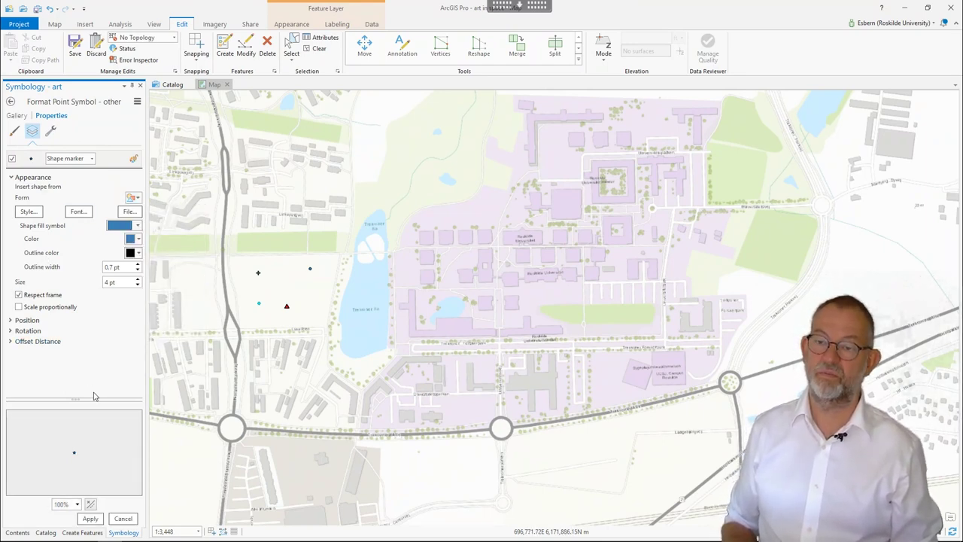
pyautogui.click(137, 281)
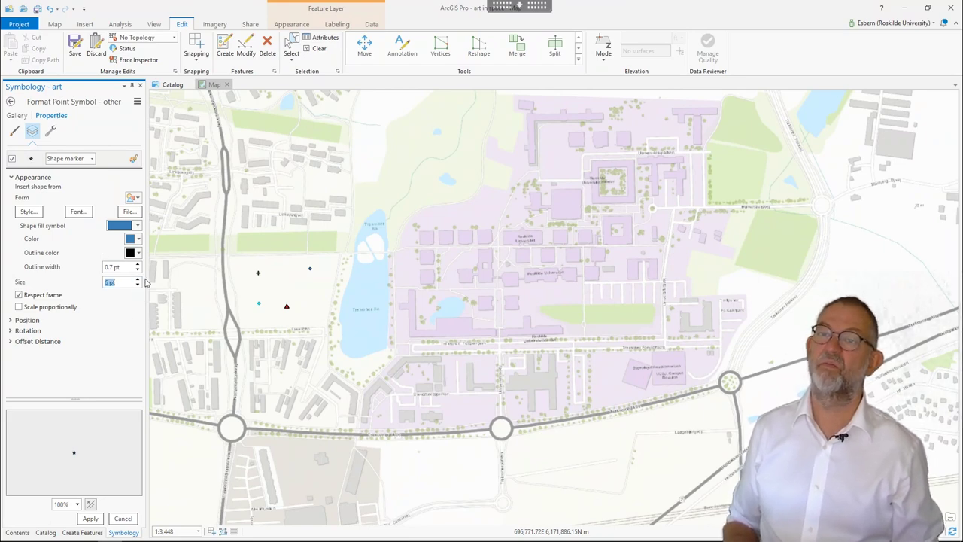
pyautogui.click(137, 279)
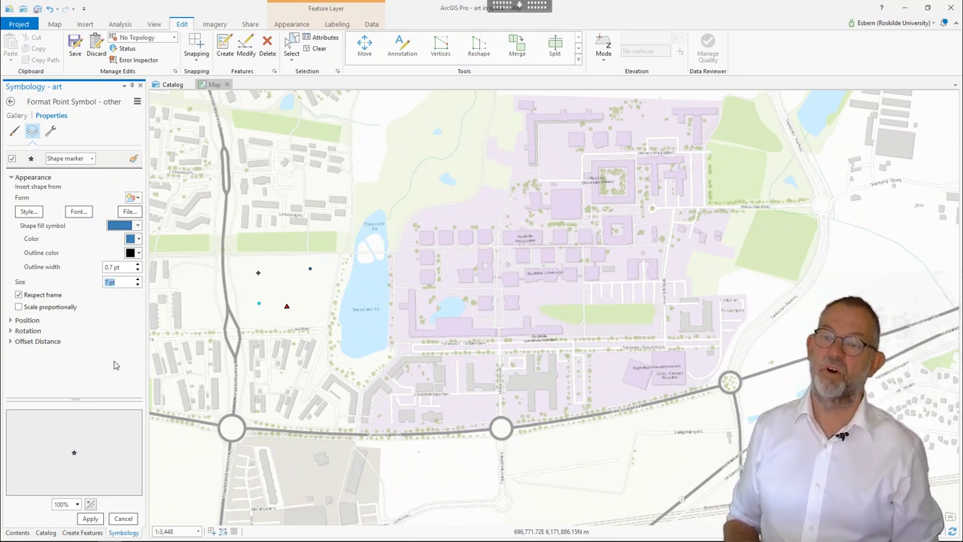
pyautogui.click(91, 519)
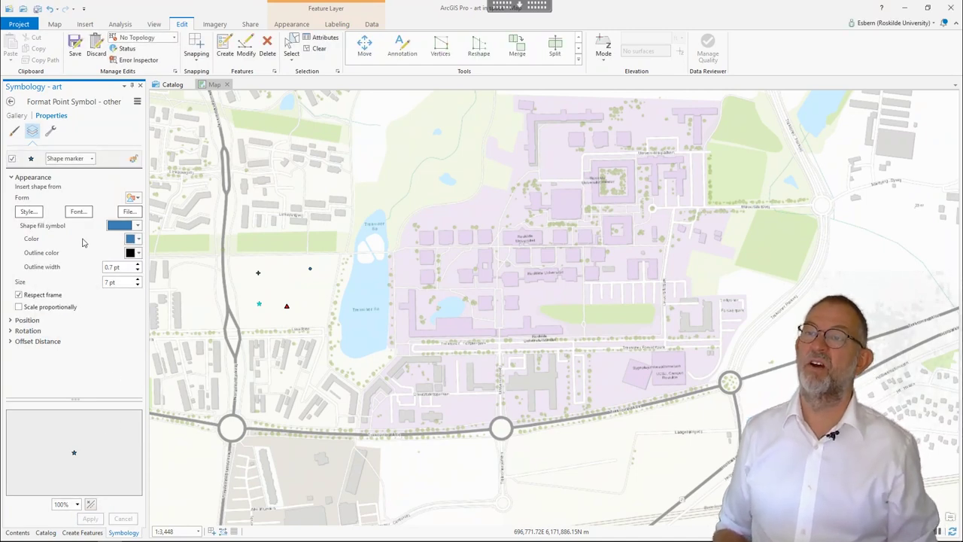
pyautogui.click(12, 103)
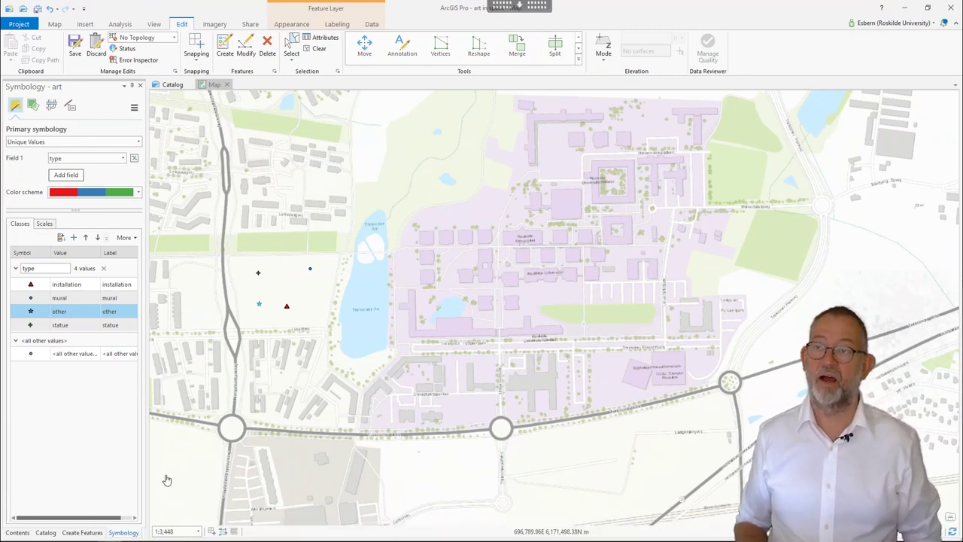
# Step: Draw a rectangle selection around the four art points and delete them
pyautogui.moveTo(334, 385); pyautogui.dragTo(325, 367)
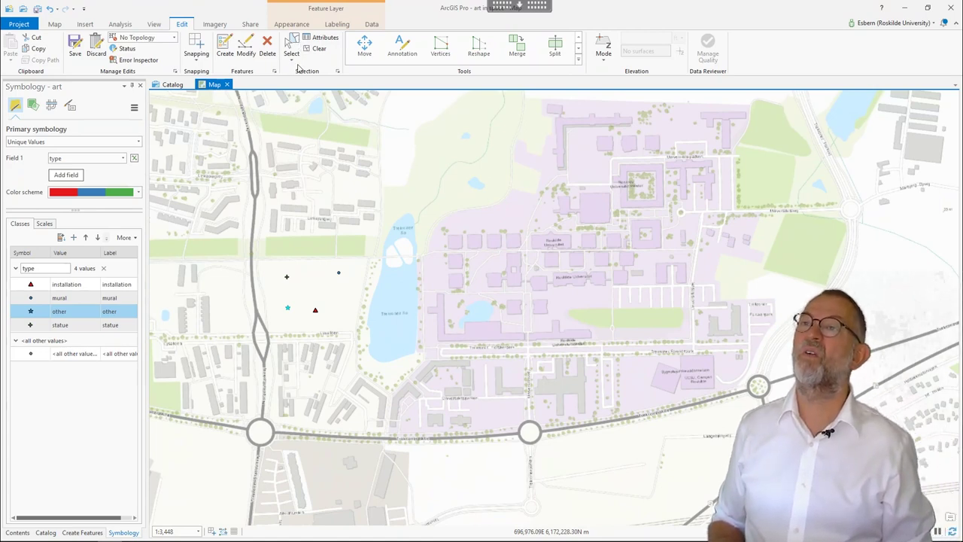
pyautogui.click(295, 60)
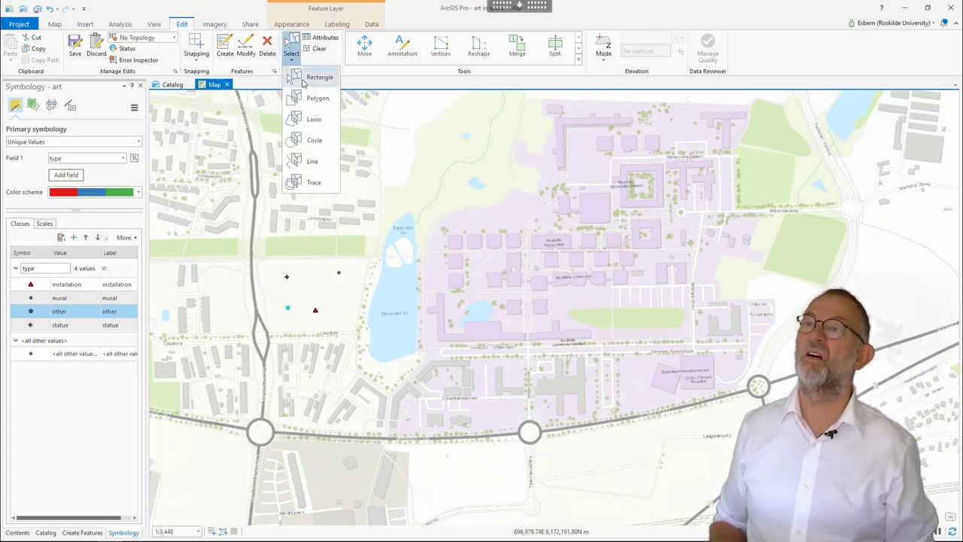
pyautogui.click(302, 81)
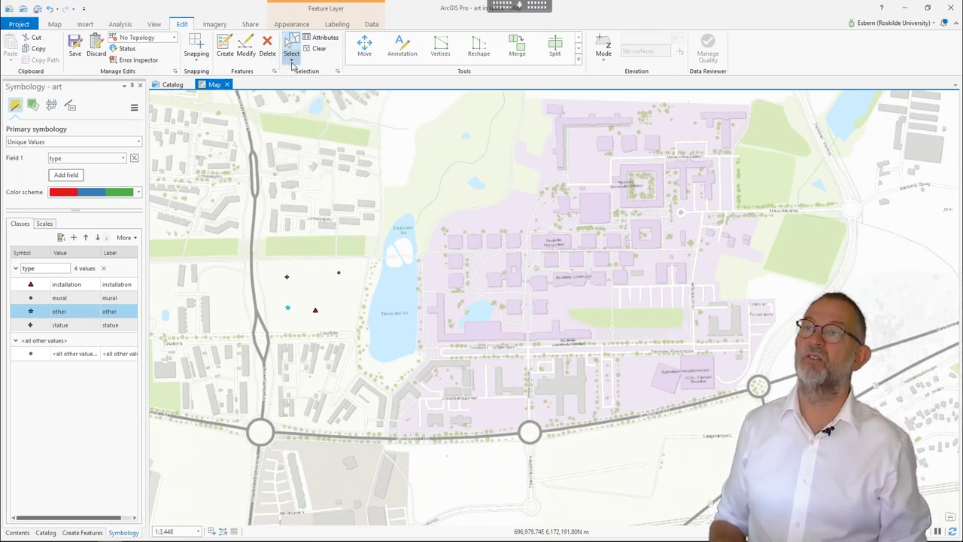
pyautogui.click(292, 63)
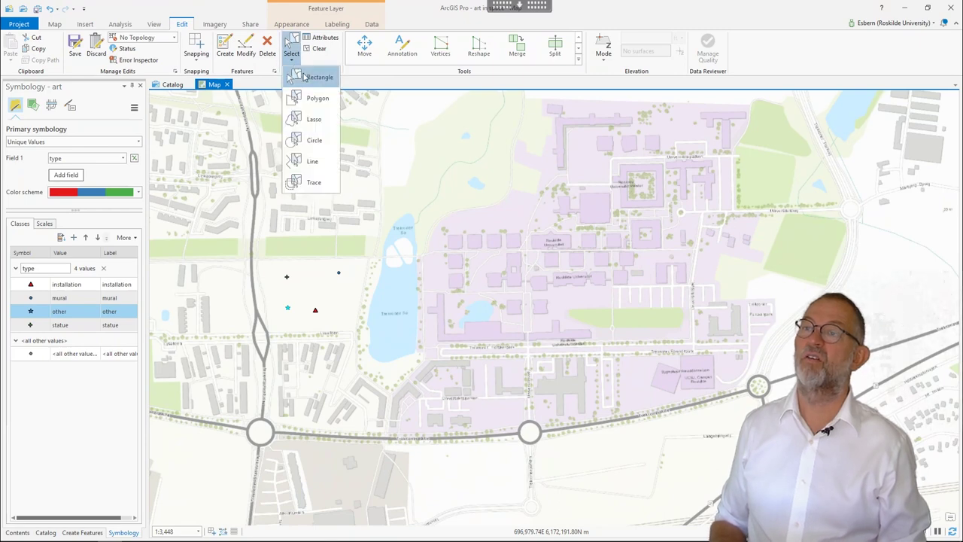
pyautogui.click(305, 77)
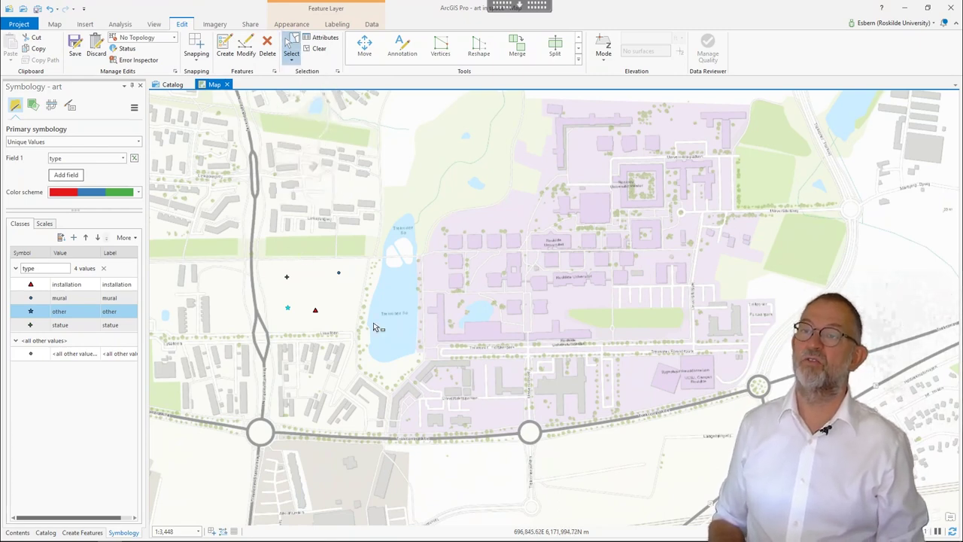
pyautogui.moveTo(223, 246); pyautogui.dragTo(346, 319)
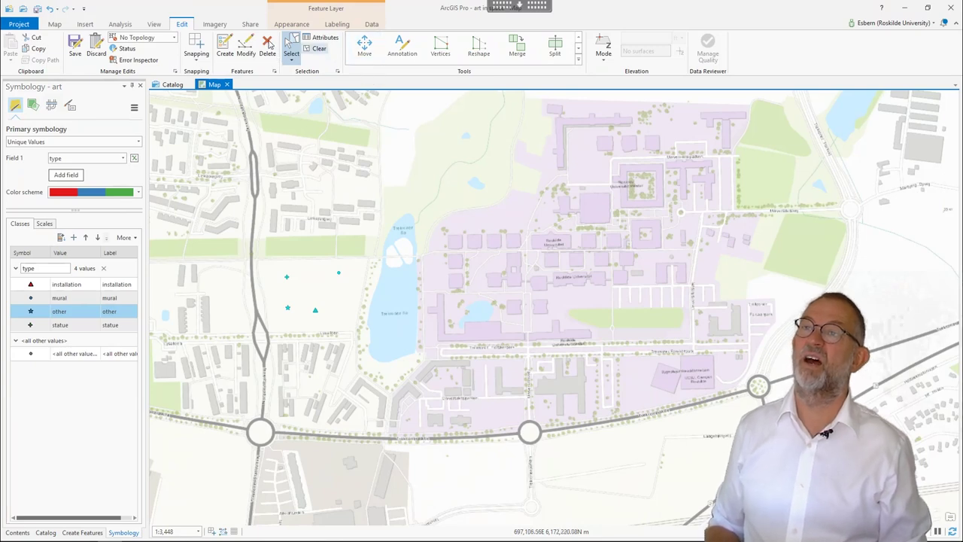
pyautogui.click(268, 46)
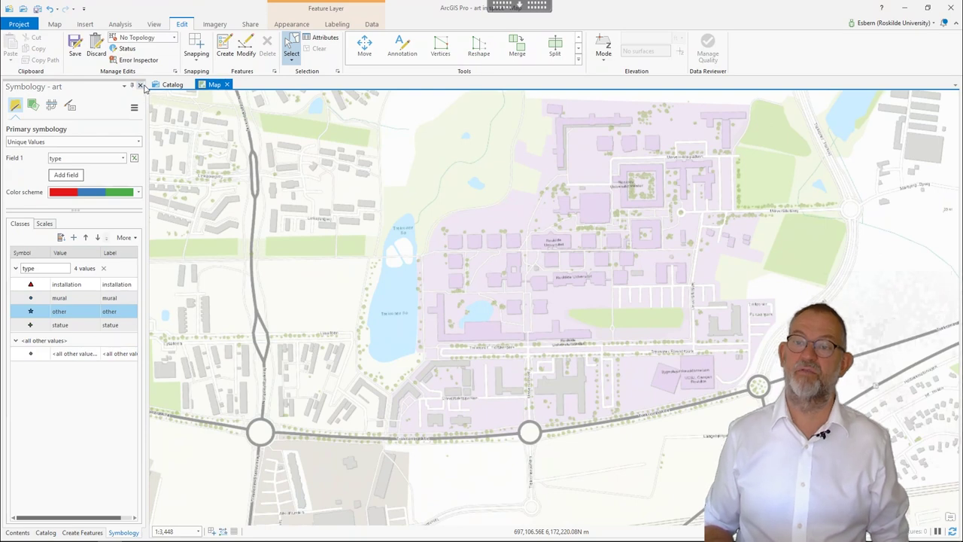
# Step: Close the Symbology pane and show Contents listing art's installation, mural, other and statue classes
pyautogui.click(140, 86)
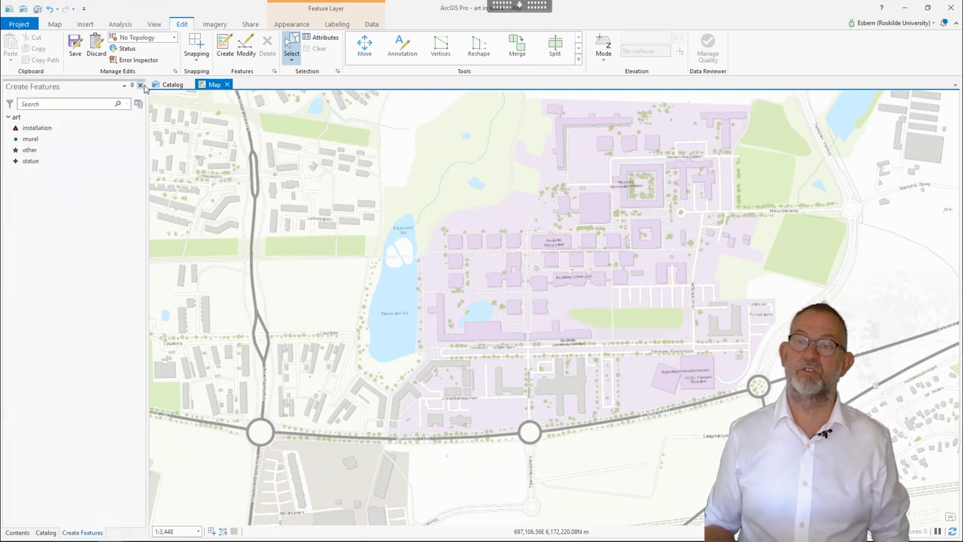
pyautogui.click(19, 124)
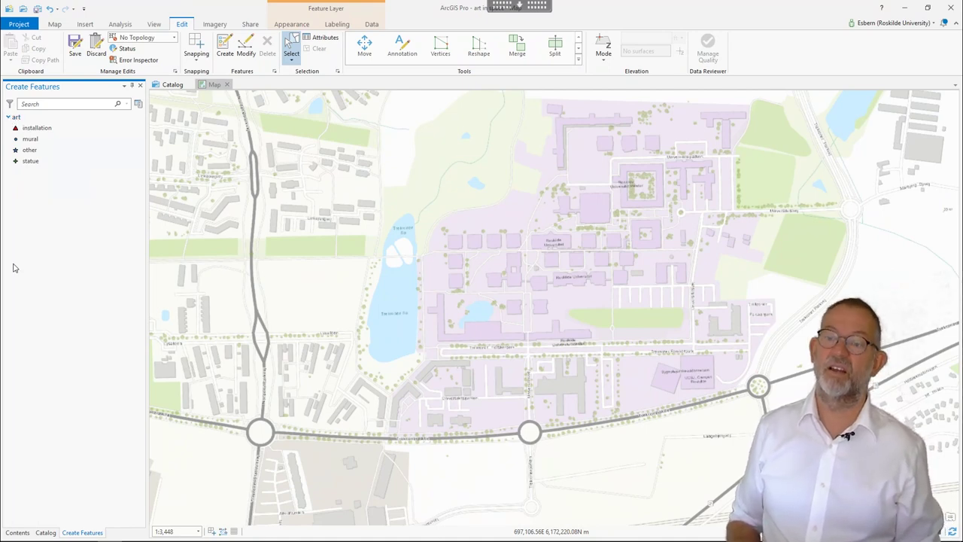
pyautogui.click(15, 532)
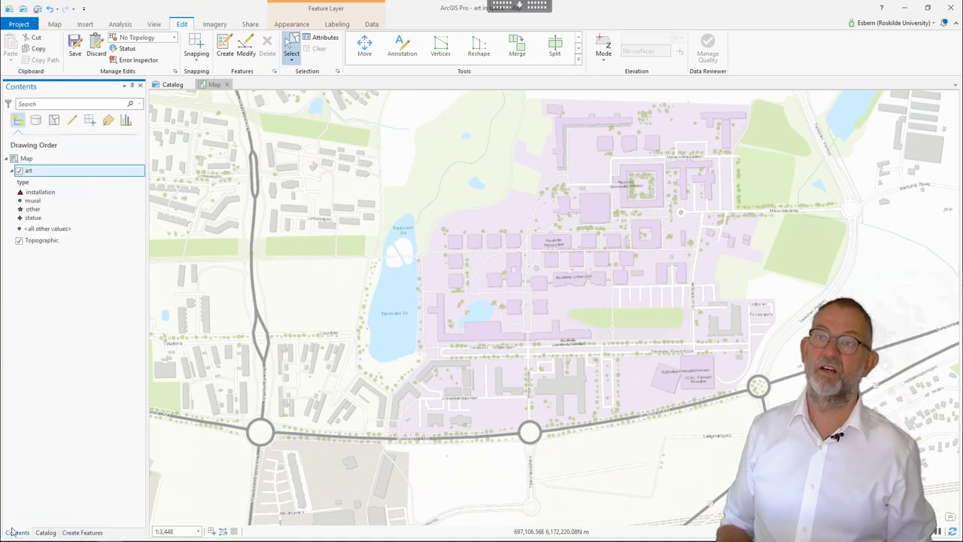
# Step: Start sharing the art layer as a web layer from its Sharing menu
pyautogui.rightClick(42, 172)
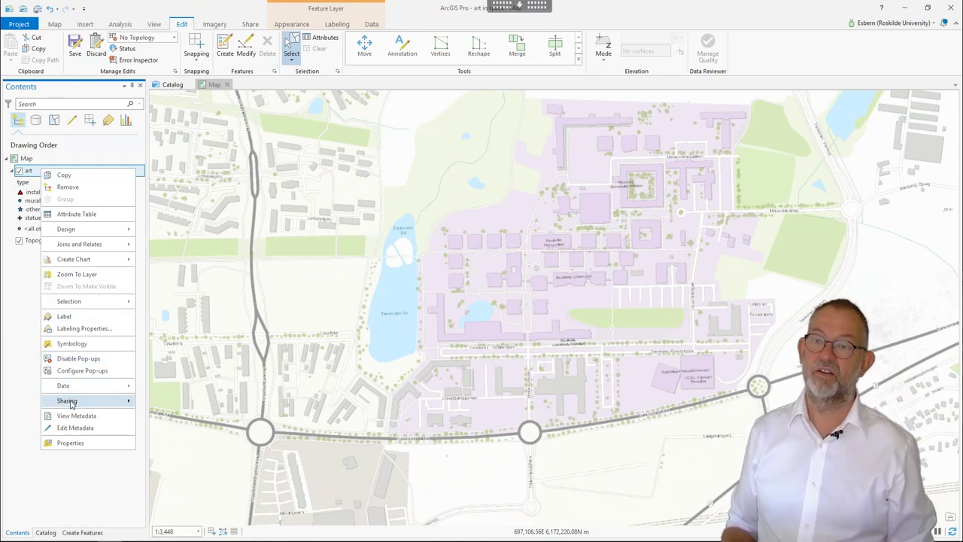
pyautogui.moveTo(72, 404)
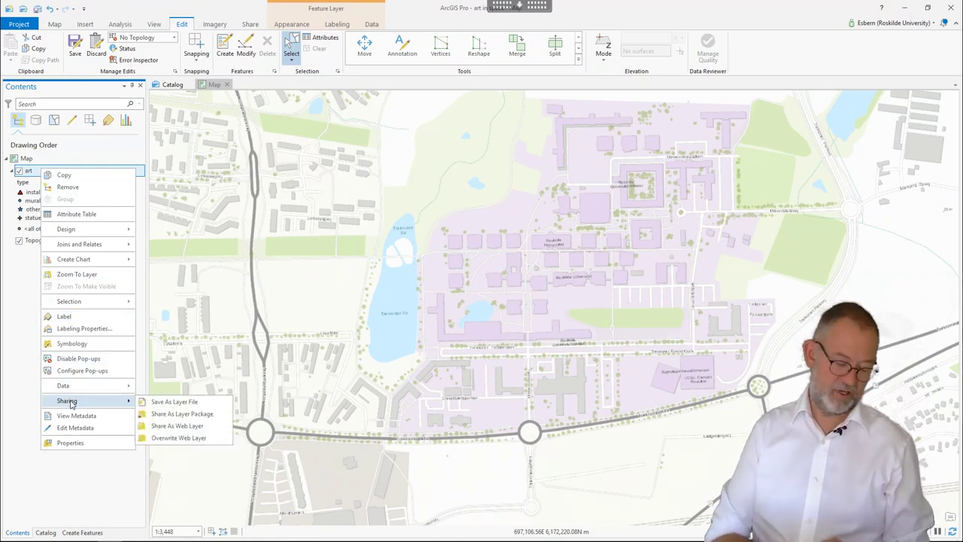
pyautogui.click(167, 426)
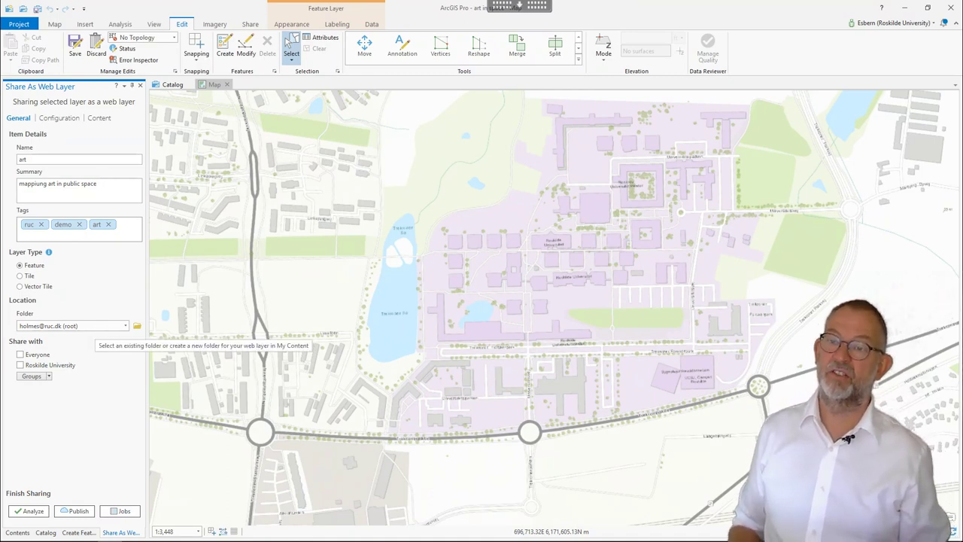
# Step: Share the art web layer with the Kursus group
pyautogui.click(47, 376)
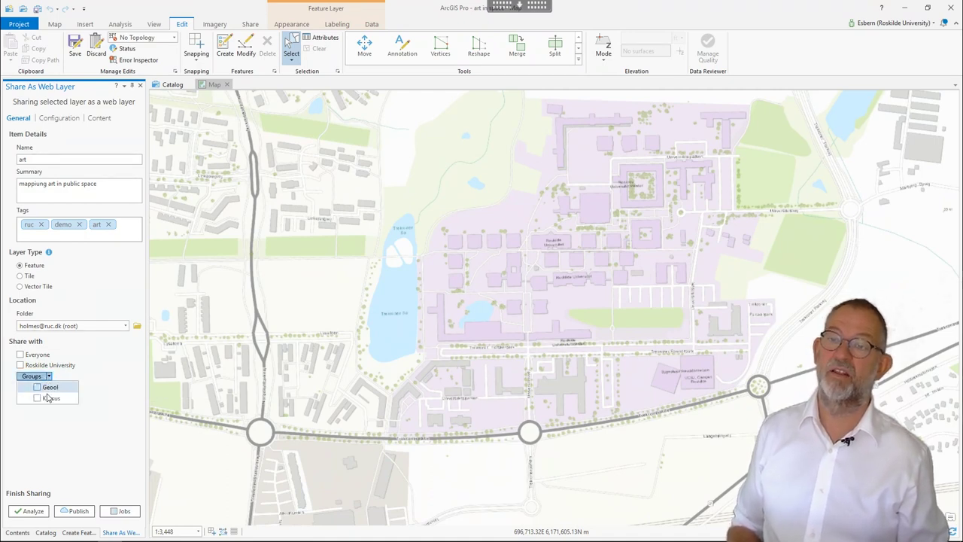
pyautogui.click(39, 399)
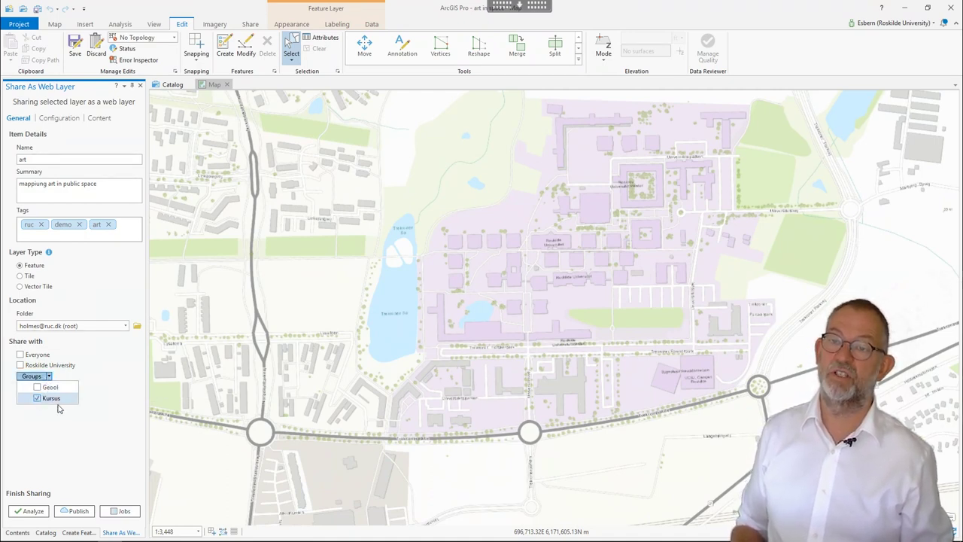
pyautogui.click(106, 413)
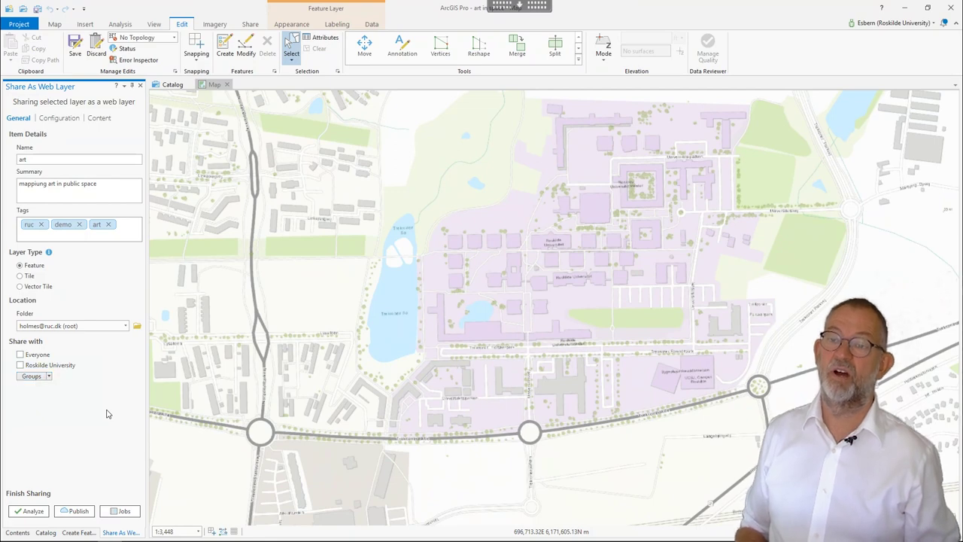
# Step: Publish the art web layer despite unsaved edits, then minimise ArcGIS Pro to reach the browser
pyautogui.click(77, 511)
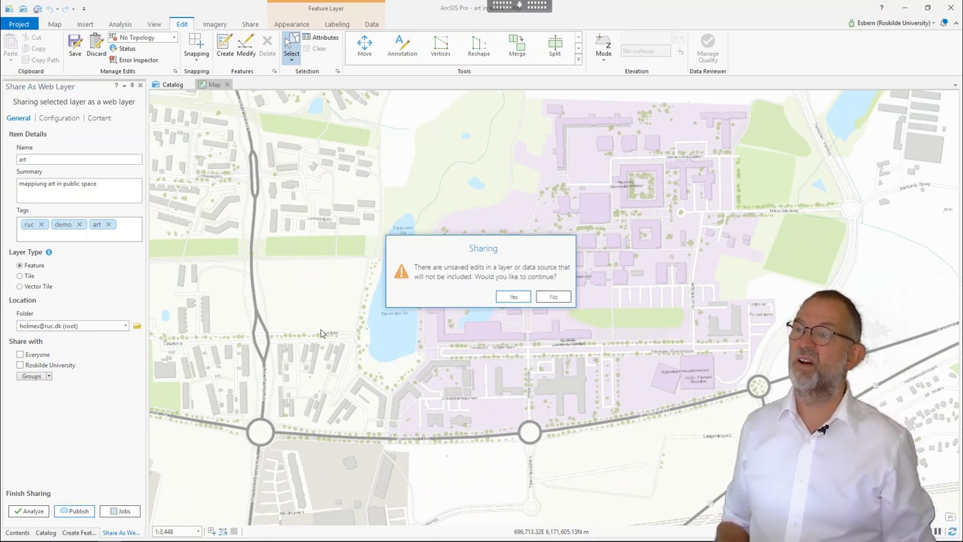
pyautogui.click(514, 297)
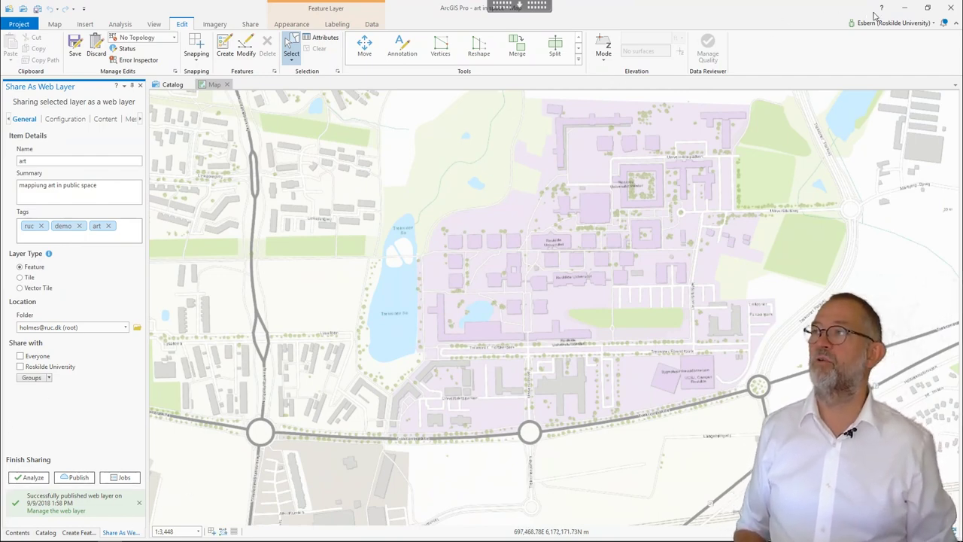
pyautogui.click(912, 11)
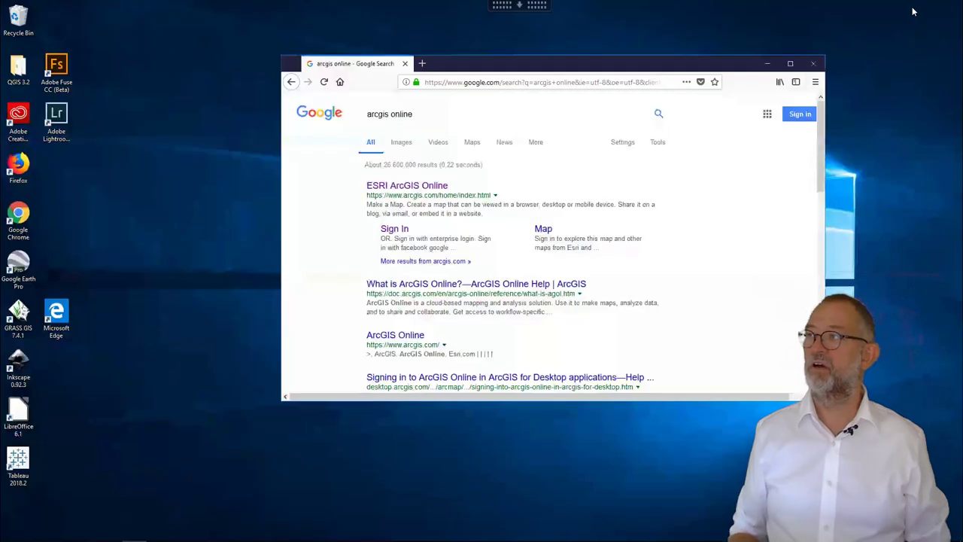